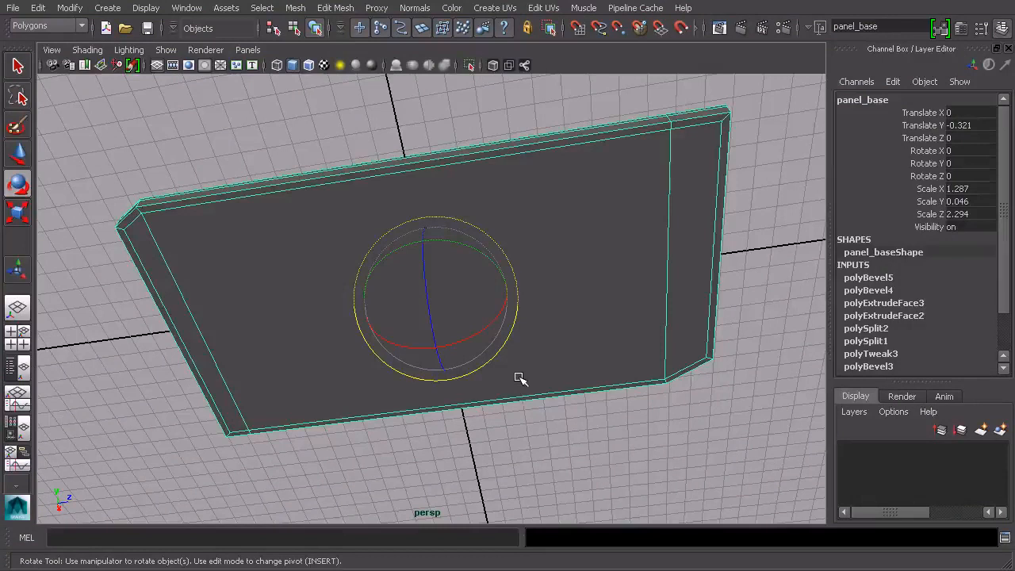
Step: Extrude the large underside face of the panel base inward with an offset of 4.3
{"action": "left_click", "coordinate": [668, 109]}
{"action": "left_click", "coordinate": [668, 123]}
{"action": "right_click_drag", "start_coordinate": [637, 173], "coordinate": [639, 205]}
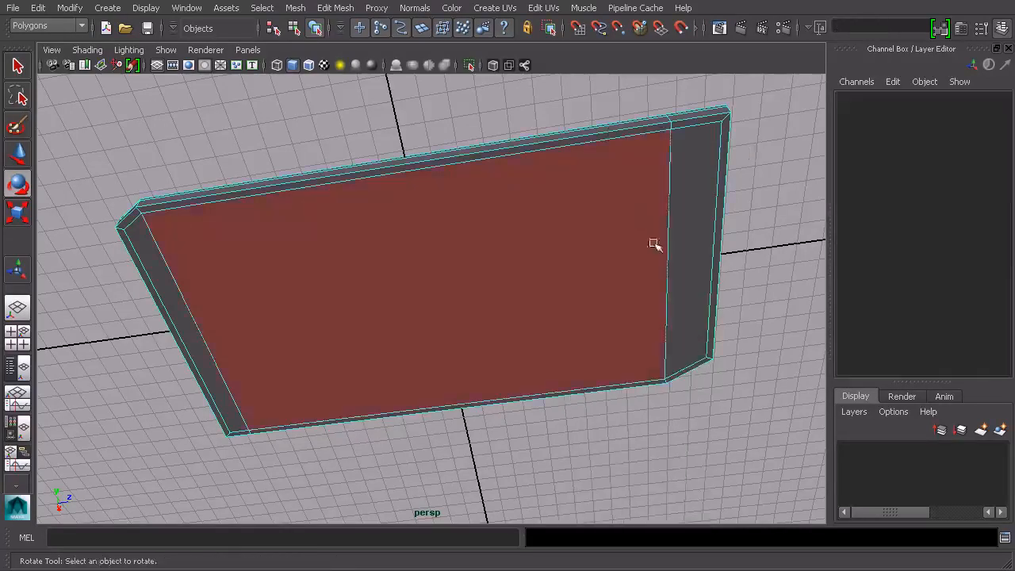
{"action": "left_click", "coordinate": [535, 285]}
{"action": "left_click_drag", "start_coordinate": [571, 295], "coordinate": [521, 236], "text": "alt"}
{"action": "left_click", "coordinate": [336, 8]}
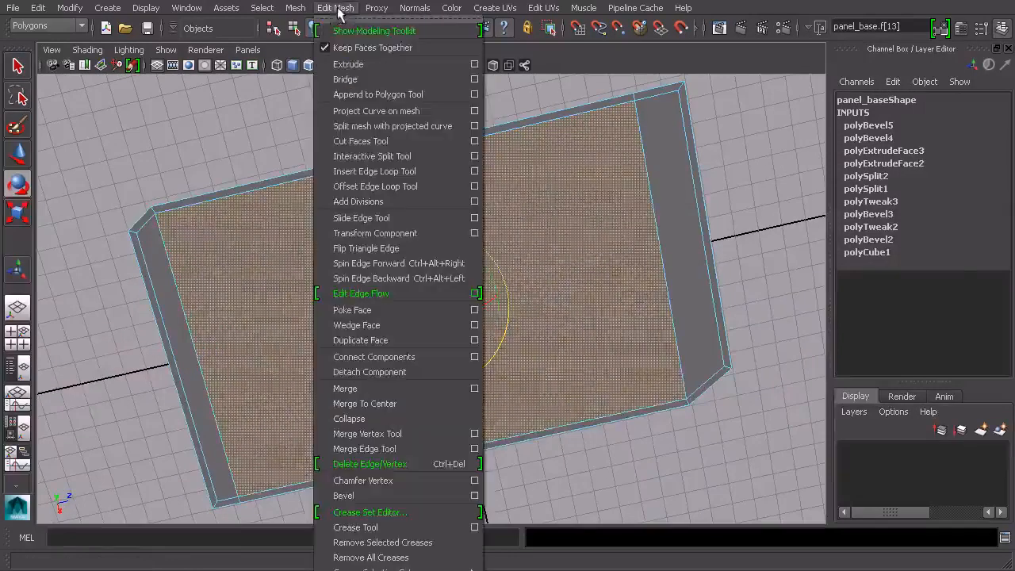
{"action": "left_click", "coordinate": [349, 64]}
{"action": "left_click_drag", "start_coordinate": [555, 227], "coordinate": [567, 262], "text": "alt"}
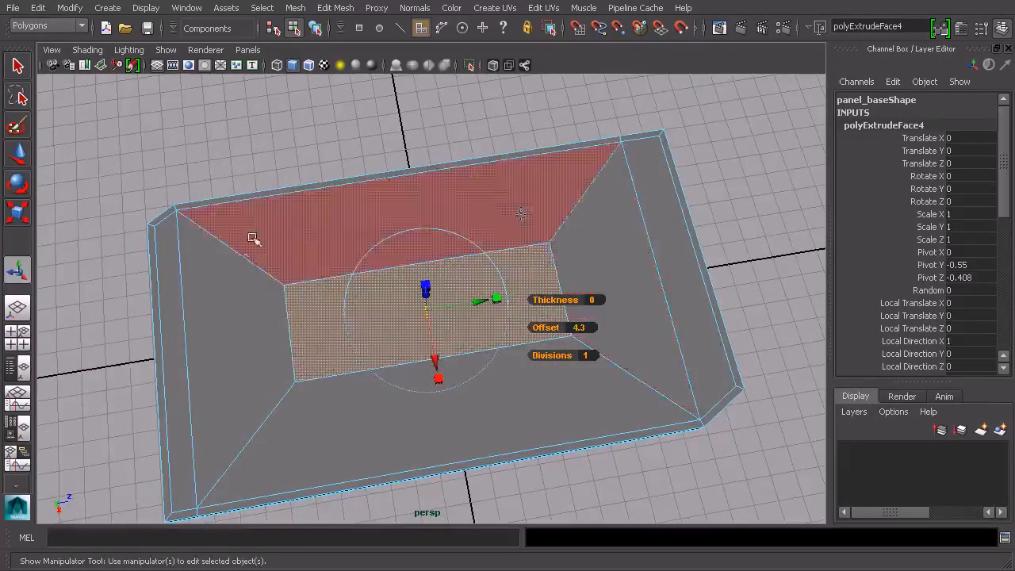
Step: Scale the inset underside face so that it is shorter along the panel's length
{"action": "left_click_drag", "start_coordinate": [456, 298], "coordinate": [411, 282], "text": "alt"}
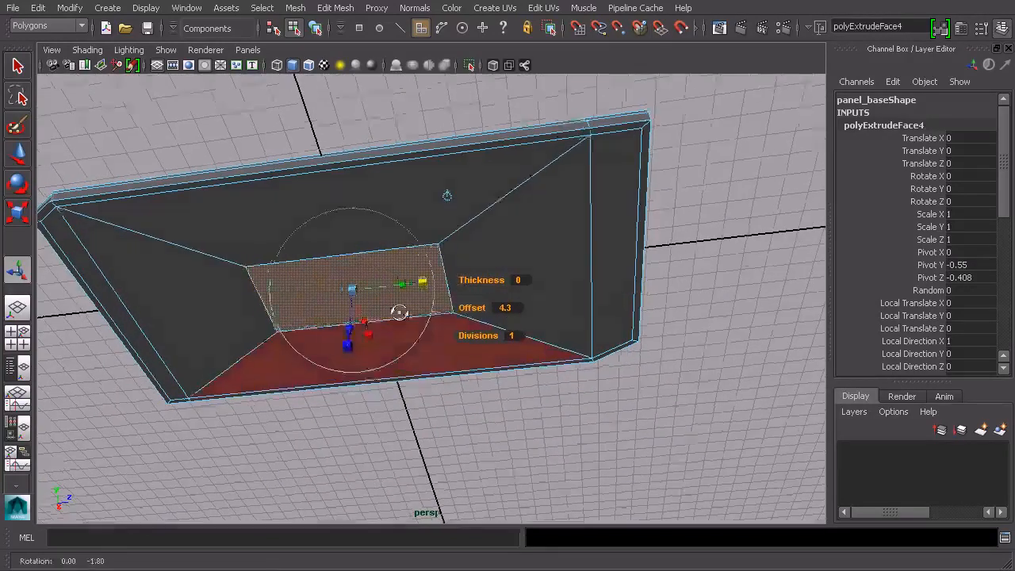
{"action": "left_click_drag", "start_coordinate": [401, 331], "coordinate": [372, 313], "text": "alt"}
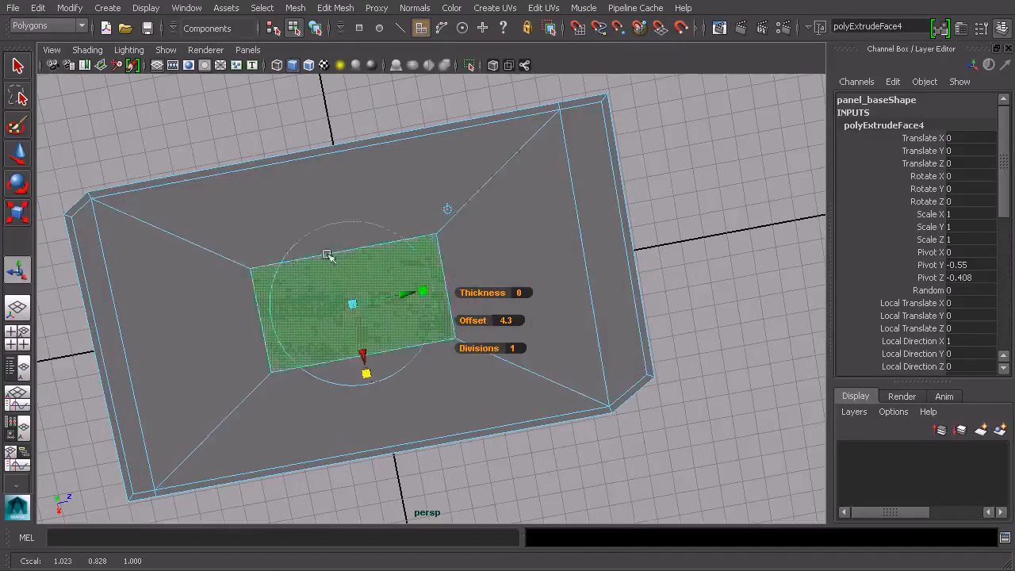
{"action": "left_click_drag", "start_coordinate": [539, 358], "coordinate": [587, 341], "text": "alt"}
Step: Extrude the inset underside face outward with a thickness of 1.2 to form a raised block
{"action": "left_click", "coordinate": [716, 298]}
{"action": "left_click", "coordinate": [391, 308]}
{"action": "left_click_drag", "start_coordinate": [390, 309], "coordinate": [485, 250], "text": "alt"}
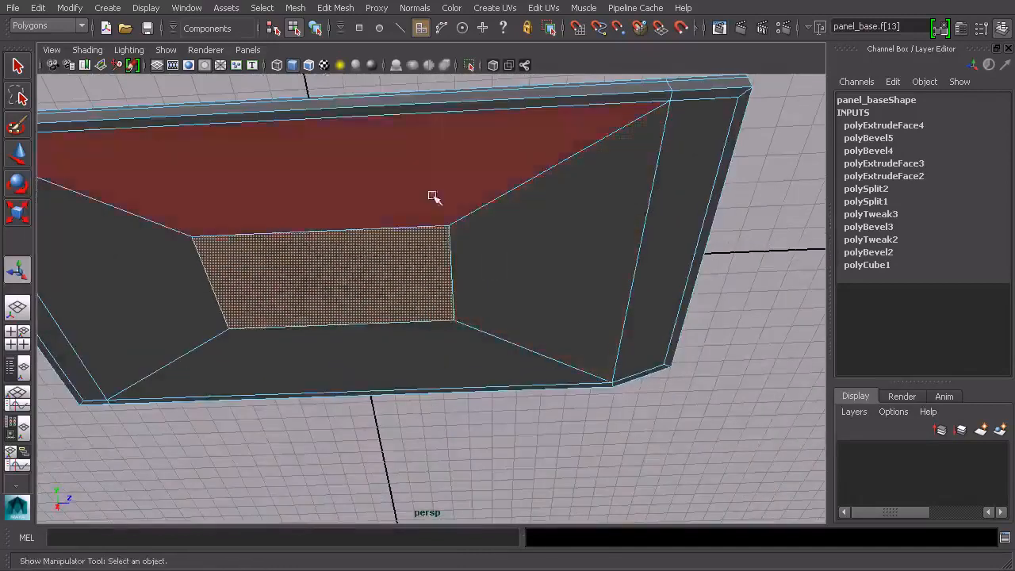
{"action": "left_click", "coordinate": [295, 8]}
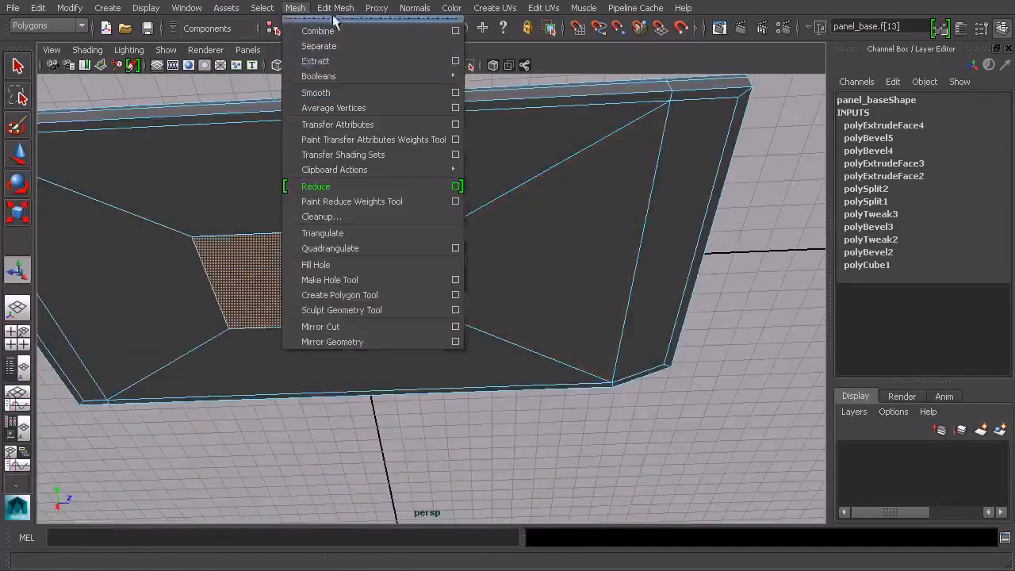
{"action": "left_click", "coordinate": [329, 61]}
{"action": "left_click_drag", "start_coordinate": [423, 186], "coordinate": [451, 185], "text": "alt"}
{"action": "left_click_drag", "start_coordinate": [462, 276], "coordinate": [502, 368]}
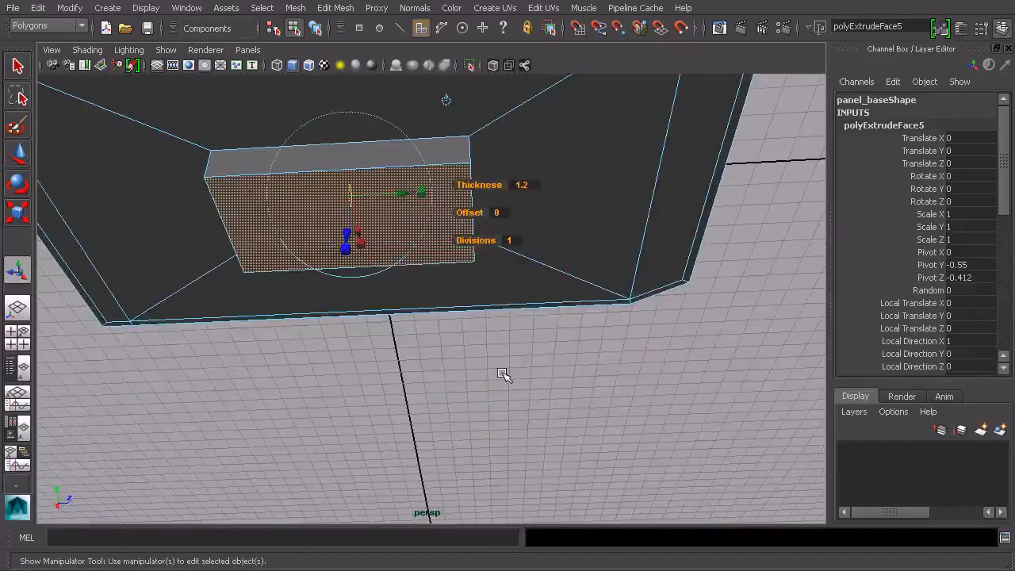
{"action": "left_click_drag", "start_coordinate": [426, 267], "coordinate": [468, 291], "text": "alt"}
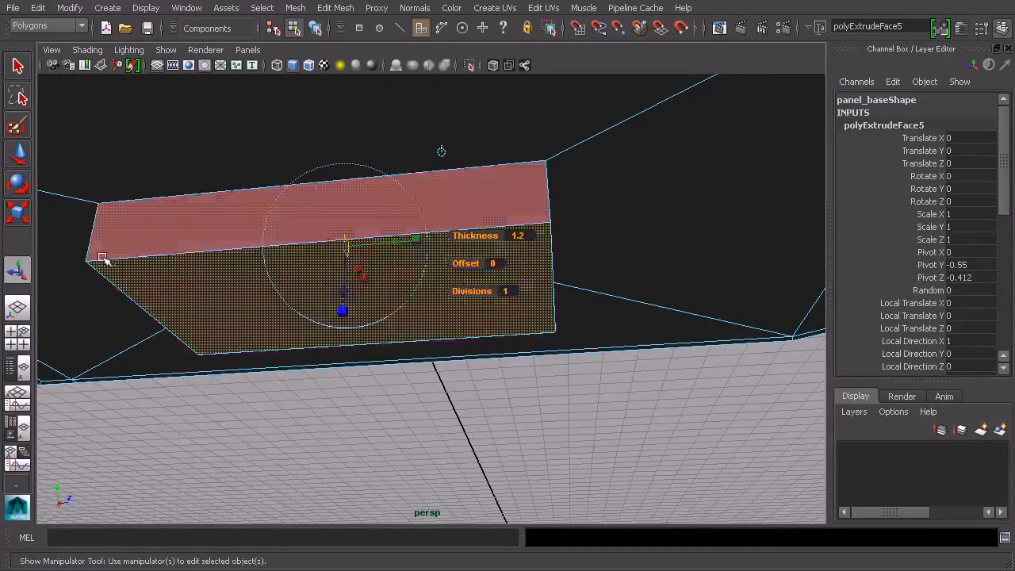
{"action": "left_click_drag", "start_coordinate": [567, 248], "coordinate": [499, 246], "text": "alt"}
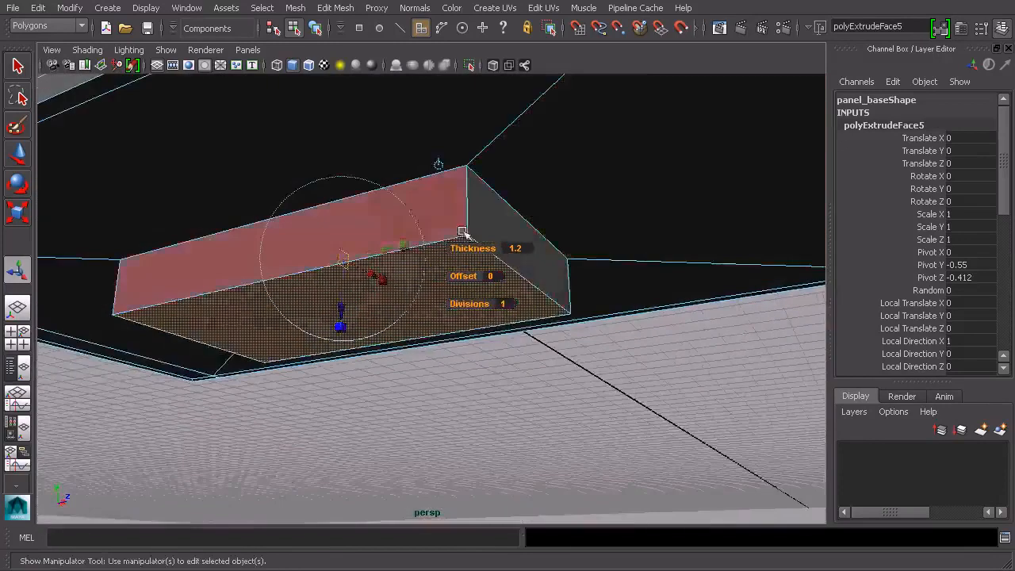
Step: Extrude the block's outer face again with a thickness of 0.1, shrink it slightly for a chamfered rim, and return to object mode
{"action": "left_click_drag", "start_coordinate": [416, 264], "coordinate": [448, 296], "text": "alt"}
{"action": "scroll", "coordinate": [437, 264], "scroll_direction": "up", "scroll_amount": 2}
{"action": "key", "text": "g"}
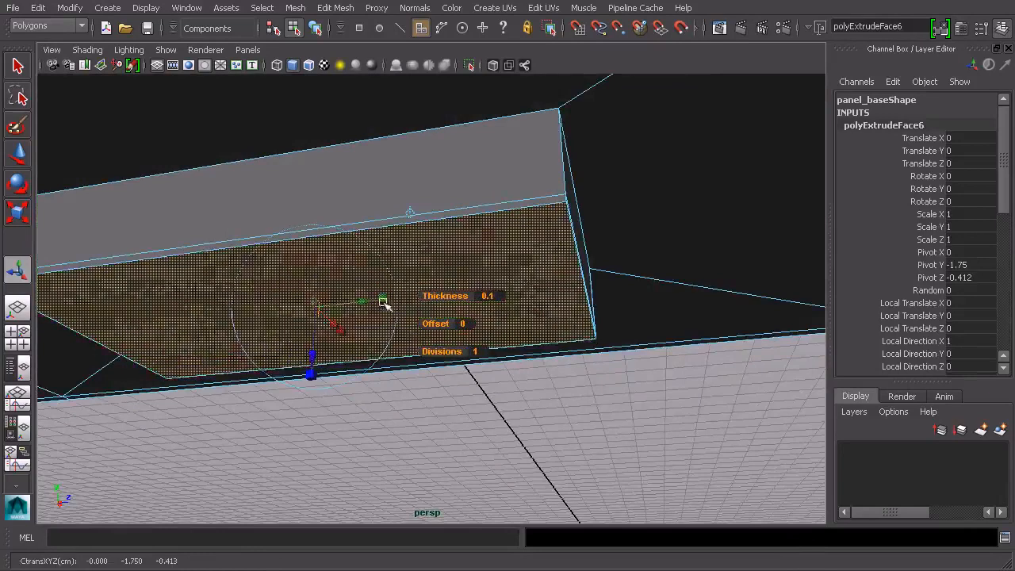
{"action": "left_click_drag", "start_coordinate": [324, 308], "coordinate": [316, 308]}
{"action": "left_click_drag", "start_coordinate": [315, 308], "coordinate": [397, 274], "text": "alt"}
{"action": "left_click", "coordinate": [315, 30]}
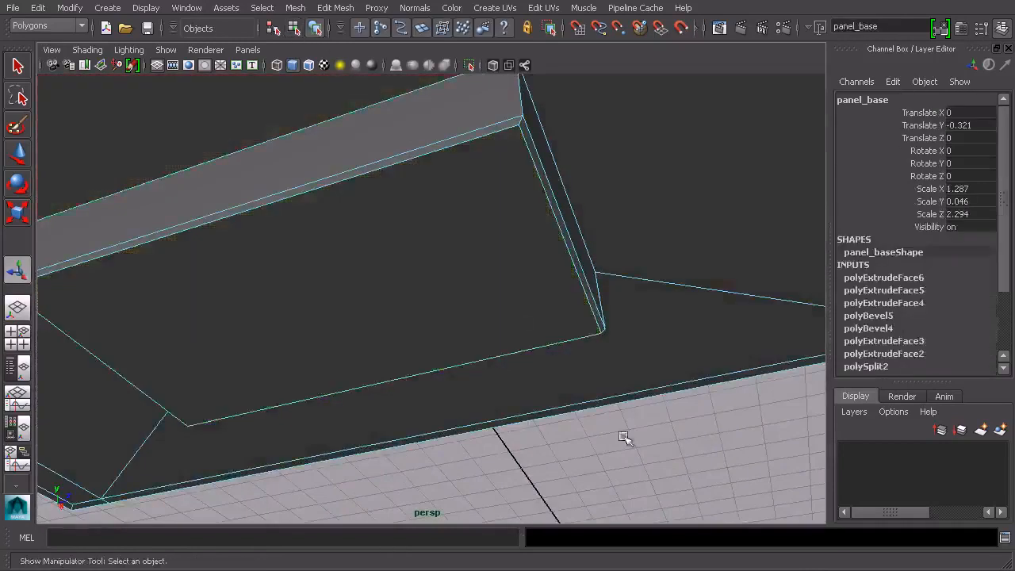
Step: Examine the raised block's chamfered edges and the panel's underside from several angles, with the base selected and deselected
{"action": "left_click", "coordinate": [638, 421]}
{"action": "left_click_drag", "start_coordinate": [638, 420], "coordinate": [606, 368], "text": "alt"}
{"action": "left_click", "coordinate": [523, 252]}
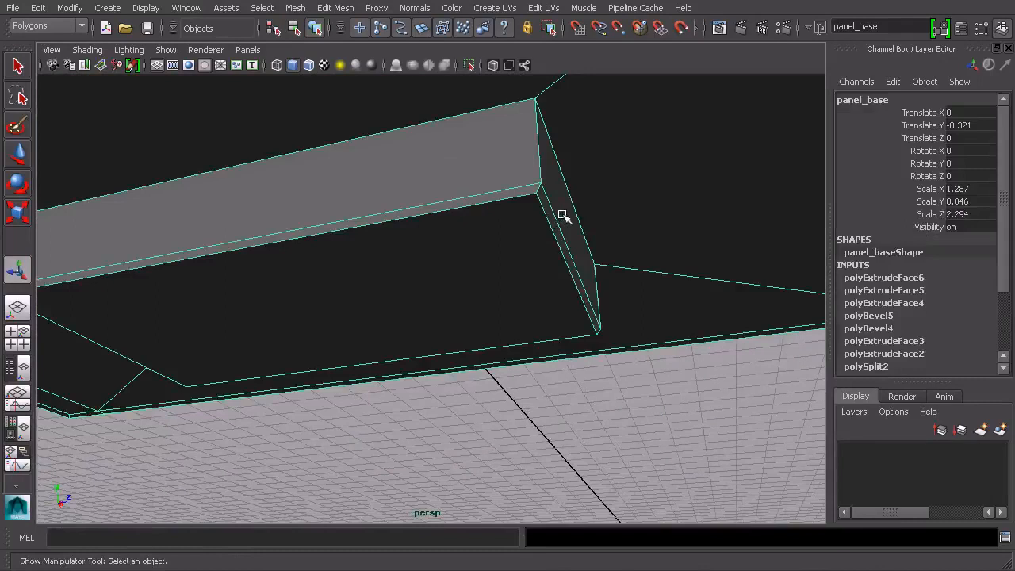
{"action": "left_click", "coordinate": [576, 362]}
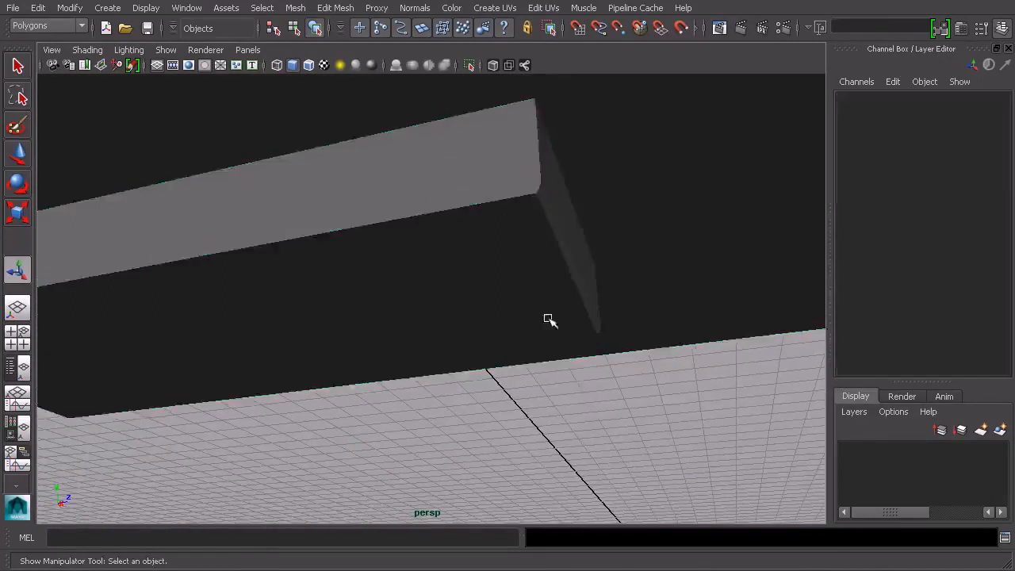
{"action": "left_click_drag", "start_coordinate": [551, 336], "coordinate": [518, 265], "text": "alt"}
{"action": "left_click", "coordinate": [527, 264]}
{"action": "left_click_drag", "start_coordinate": [598, 263], "coordinate": [516, 276], "text": "alt"}
{"action": "left_click_drag", "start_coordinate": [452, 296], "coordinate": [488, 273], "text": "alt"}
{"action": "scroll", "coordinate": [493, 268], "scroll_direction": "up", "scroll_amount": 3}
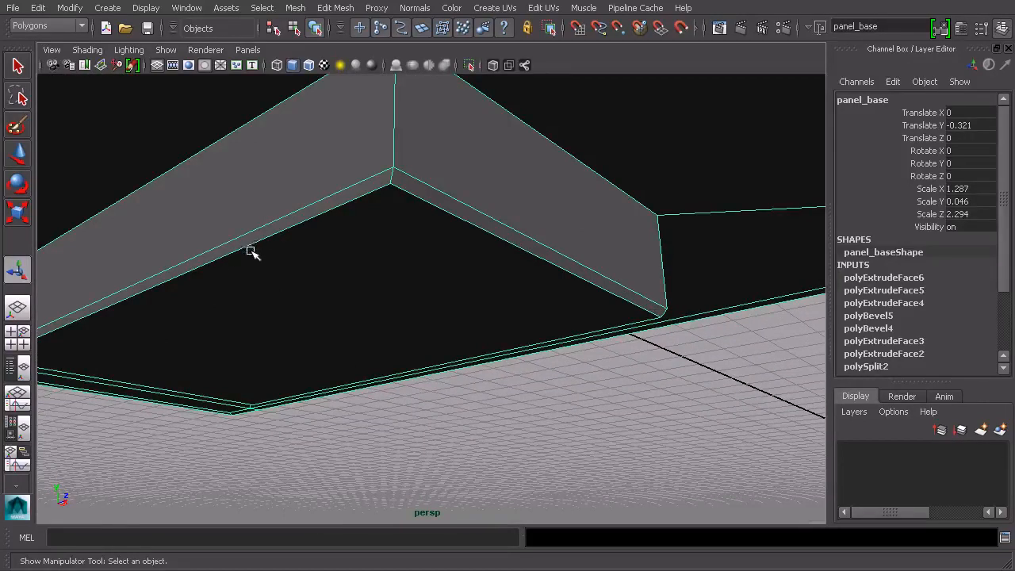
{"action": "left_click_drag", "start_coordinate": [300, 228], "coordinate": [328, 223], "text": "alt"}
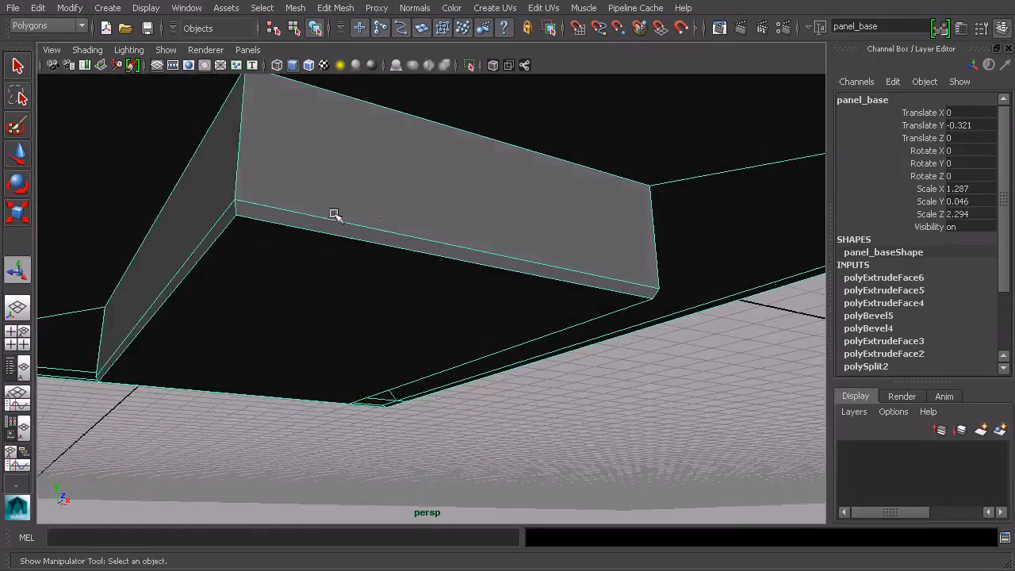
{"action": "scroll", "coordinate": [508, 244], "scroll_direction": "down", "scroll_amount": 4}
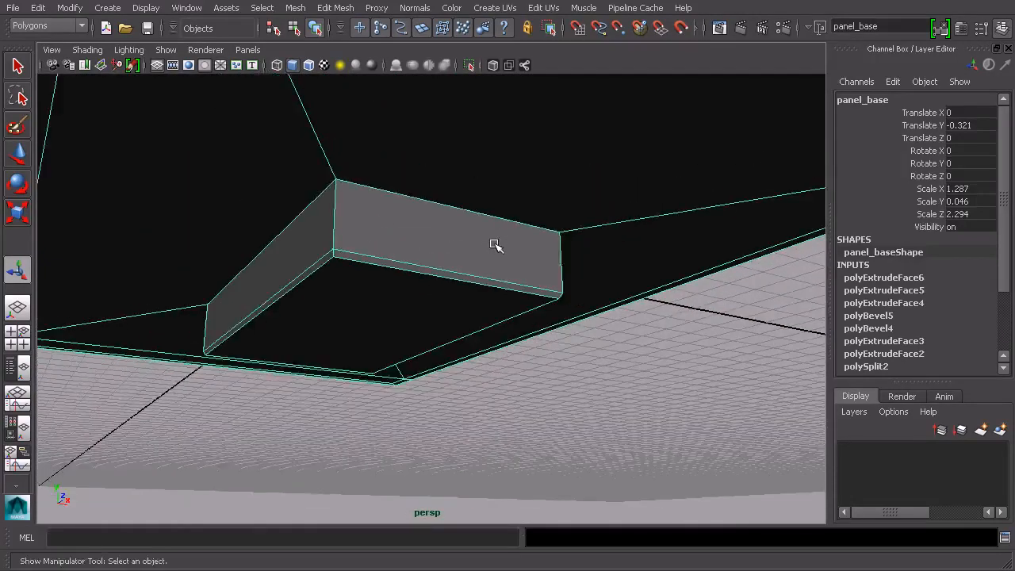
{"action": "left_click", "coordinate": [598, 391]}
{"action": "left_click_drag", "start_coordinate": [598, 392], "coordinate": [474, 285], "text": "alt"}
{"action": "left_click", "coordinate": [553, 261]}
{"action": "left_click_drag", "start_coordinate": [574, 263], "coordinate": [600, 295], "text": "alt"}
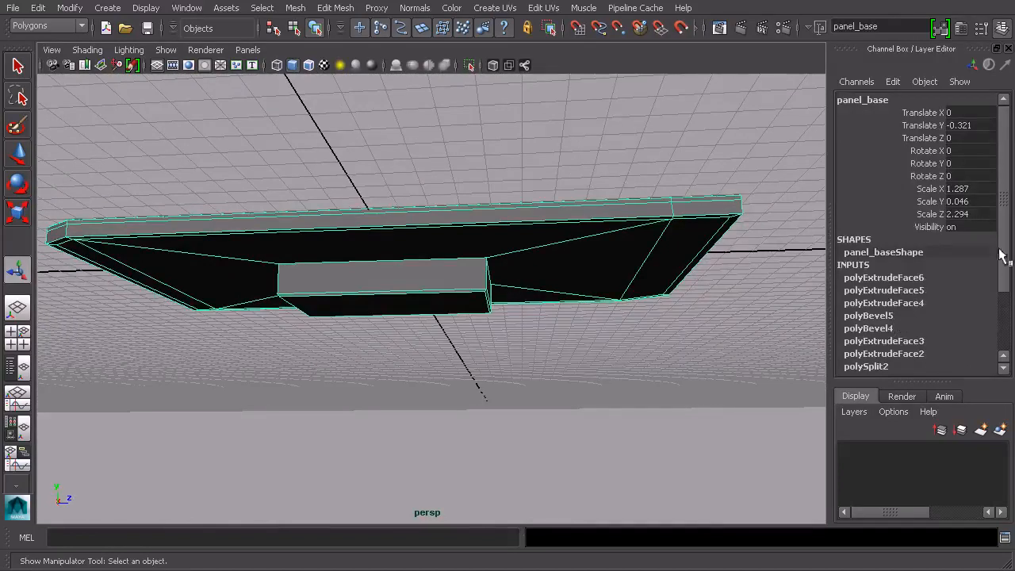
Step: Delete the construction history of panel_base
{"action": "scroll", "coordinate": [997, 258], "scroll_direction": "down", "scroll_amount": 3}
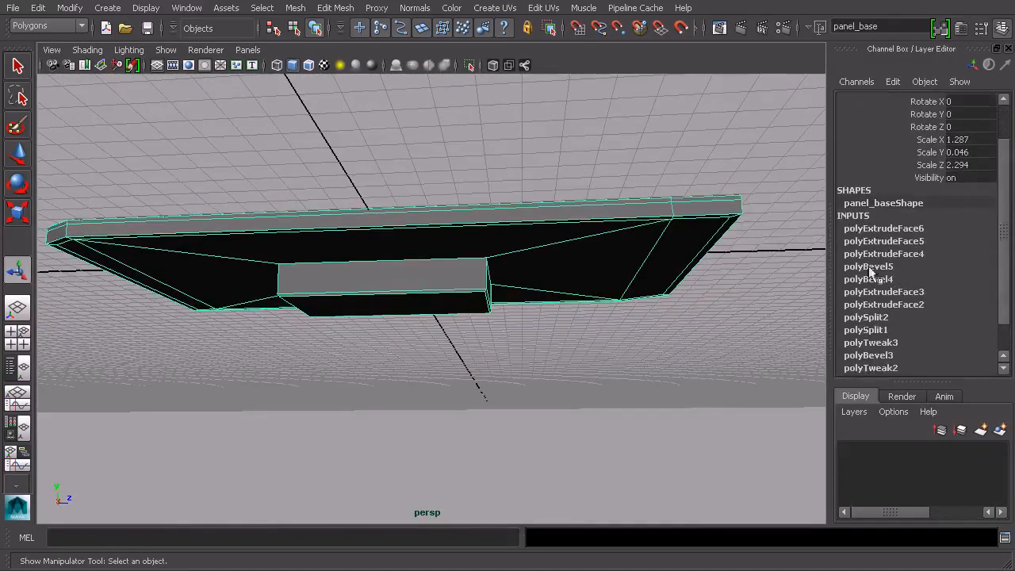
{"action": "left_click_drag", "start_coordinate": [525, 312], "coordinate": [550, 387], "text": "alt"}
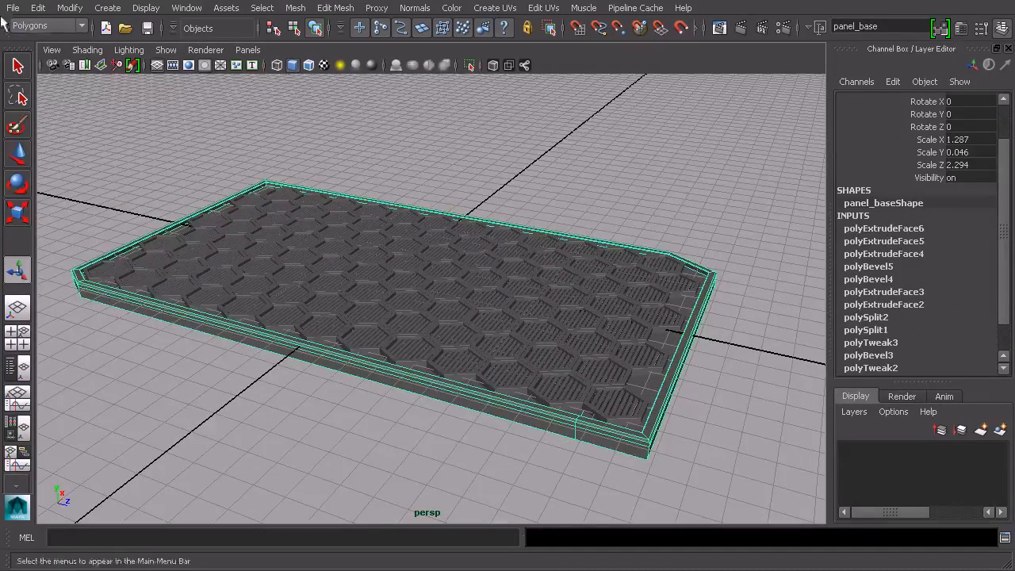
{"action": "left_click", "coordinate": [40, 9]}
{"action": "mouse_move", "coordinate": [162, 172]}
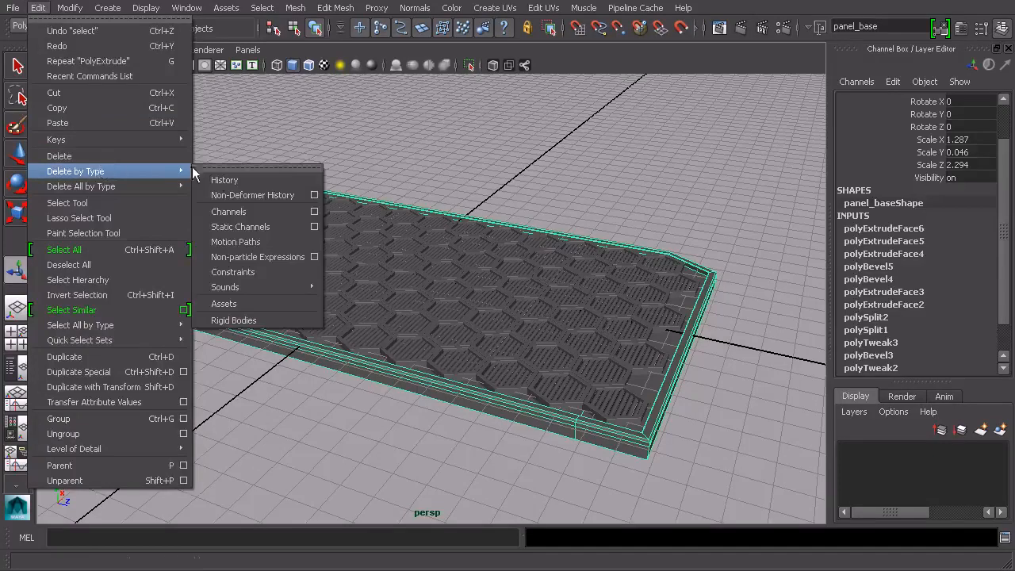
{"action": "left_click", "coordinate": [216, 180]}
{"action": "mouse_move", "coordinate": [741, 259]}
{"action": "left_mouse_down", "text": "alt"}
{"action": "mouse_move", "coordinate": [732, 222]}
{"action": "mouse_move", "coordinate": [746, 249]}
{"action": "mouse_move", "coordinate": [739, 262]}
{"action": "left_mouse_up", "text": "alt"}
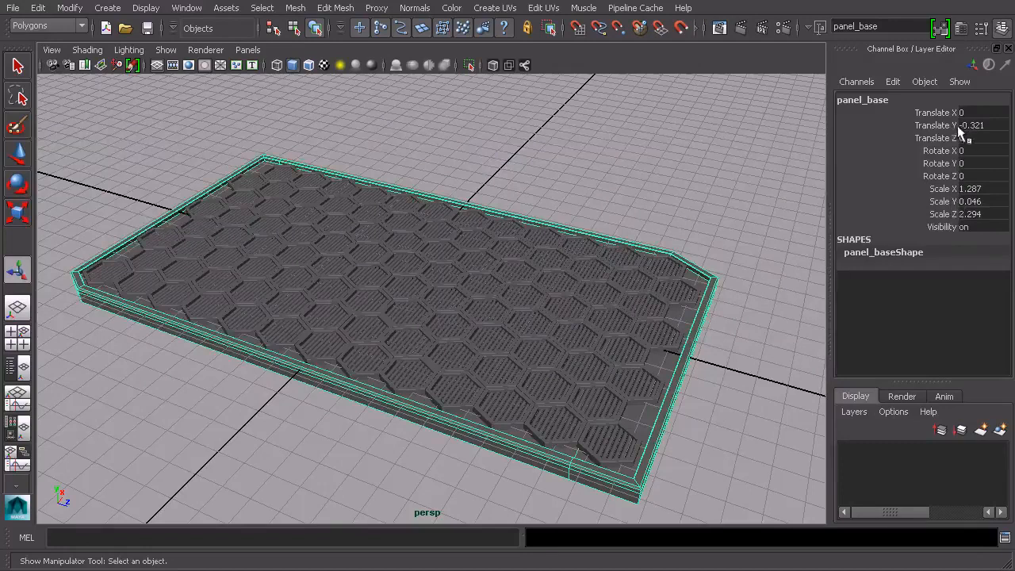
Step: Freeze the transformations of panel_base
{"action": "left_click", "coordinate": [70, 8]}
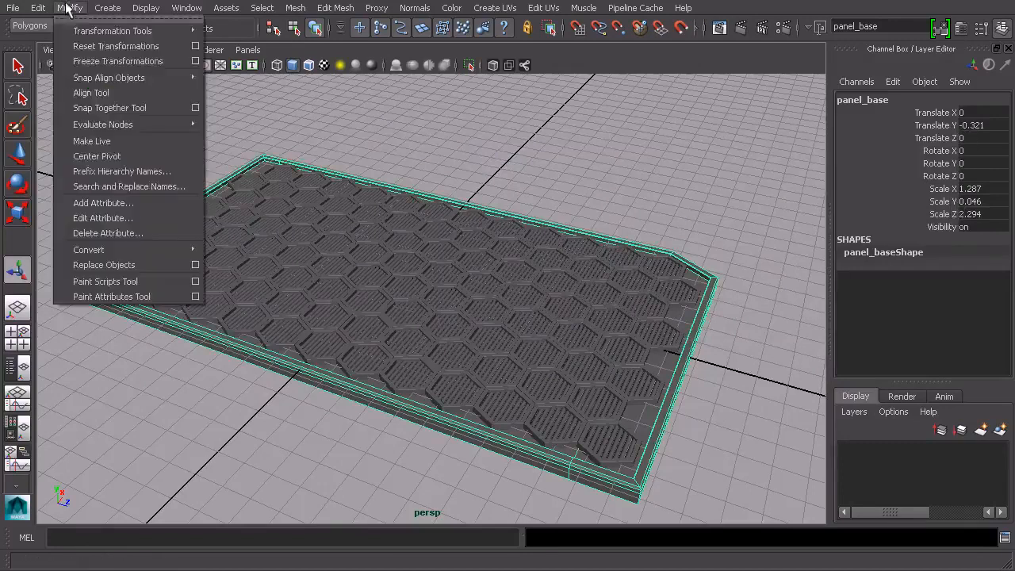
{"action": "left_click", "coordinate": [89, 63]}
{"action": "left_click_drag", "start_coordinate": [603, 225], "coordinate": [602, 211], "text": "alt"}
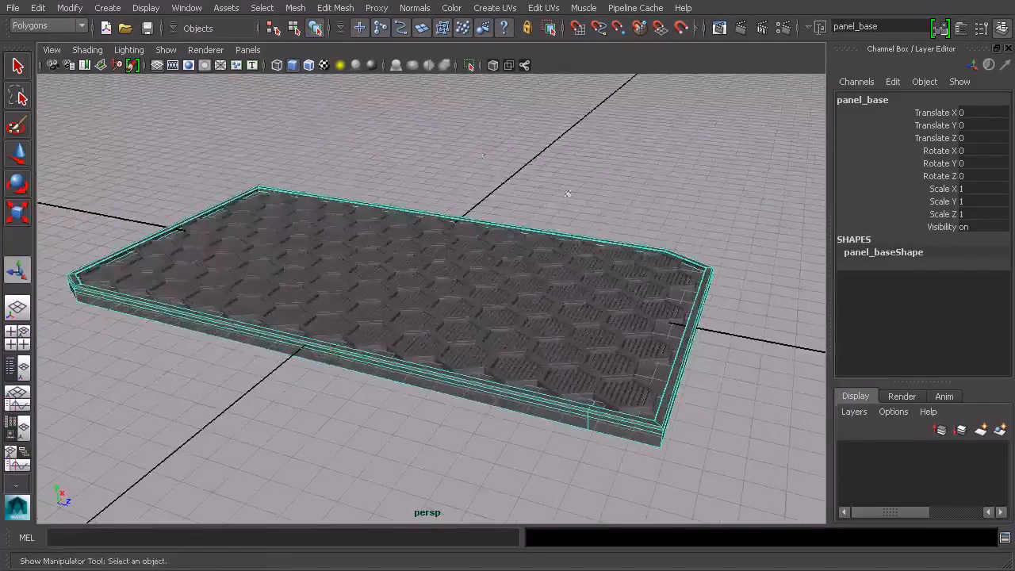
Step: Open the Outliner, expand the panel group, and select the group with its channel values uncovered
{"action": "left_click", "coordinate": [187, 8]}
{"action": "left_click", "coordinate": [208, 122]}
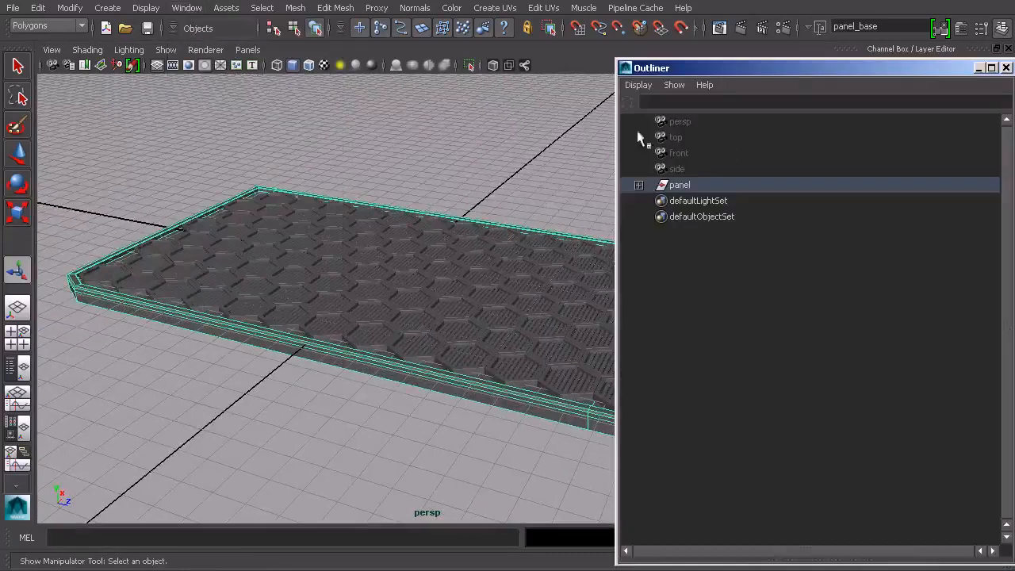
{"action": "left_click", "coordinate": [638, 185]}
{"action": "left_click_drag", "start_coordinate": [579, 187], "coordinate": [547, 202], "text": "alt"}
{"action": "left_click", "coordinate": [678, 185]}
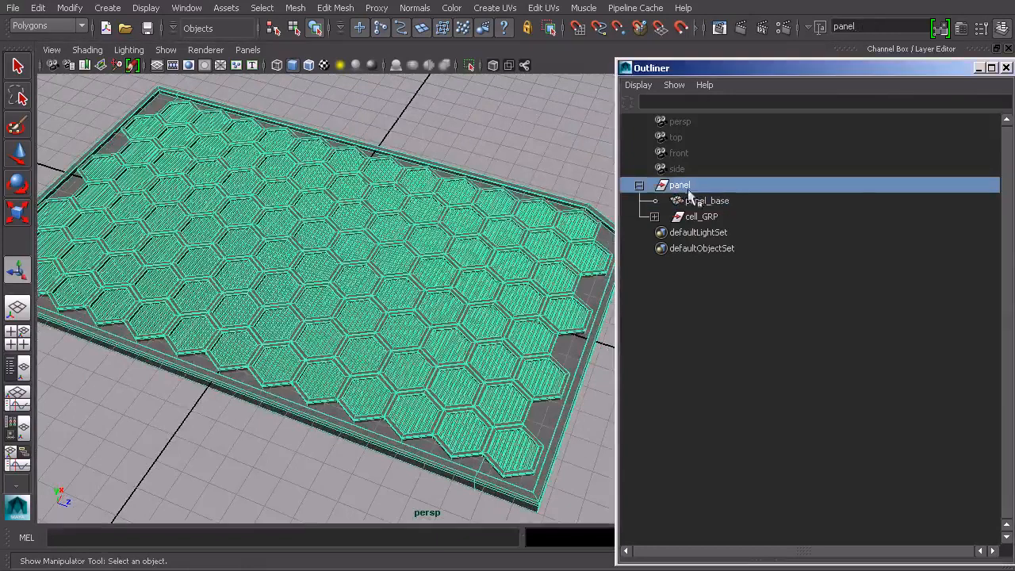
{"action": "left_click_drag", "start_coordinate": [818, 68], "coordinate": [626, 70]}
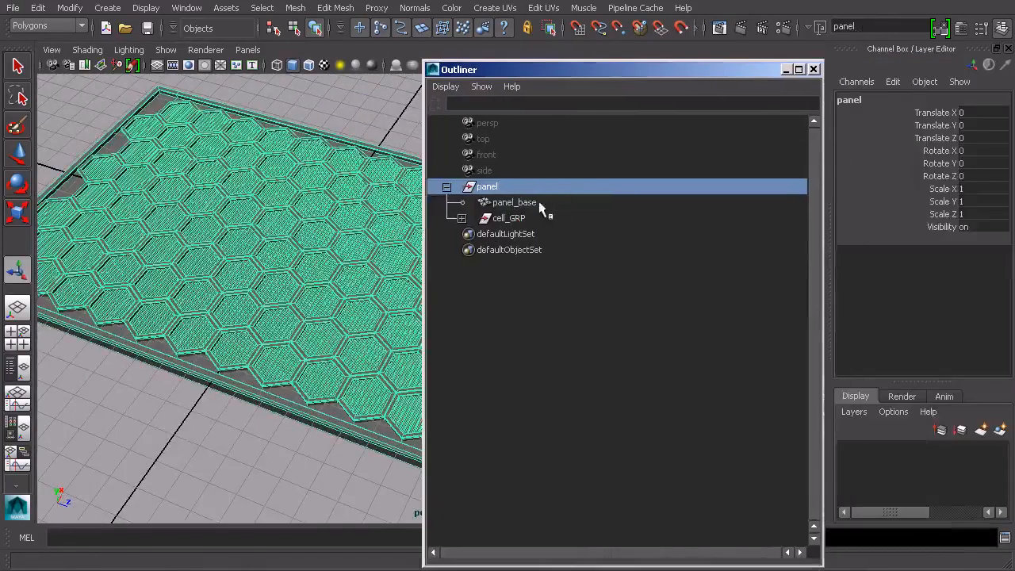
Step: Check panel_base, and freeze the transformations of cell_GRP
{"action": "left_click", "coordinate": [531, 203]}
{"action": "left_click", "coordinate": [525, 220]}
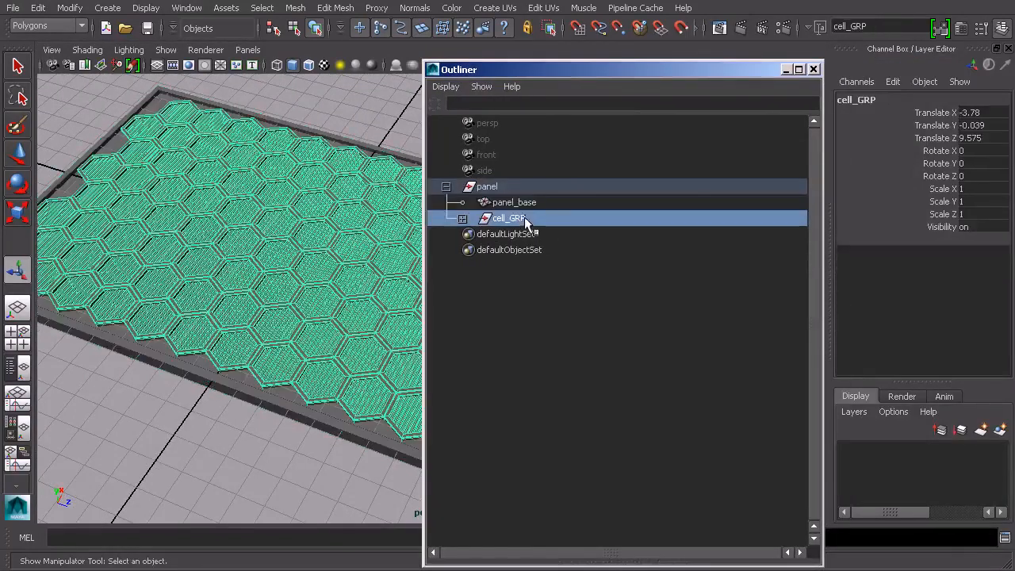
{"action": "left_click", "coordinate": [70, 8]}
{"action": "left_click", "coordinate": [93, 64]}
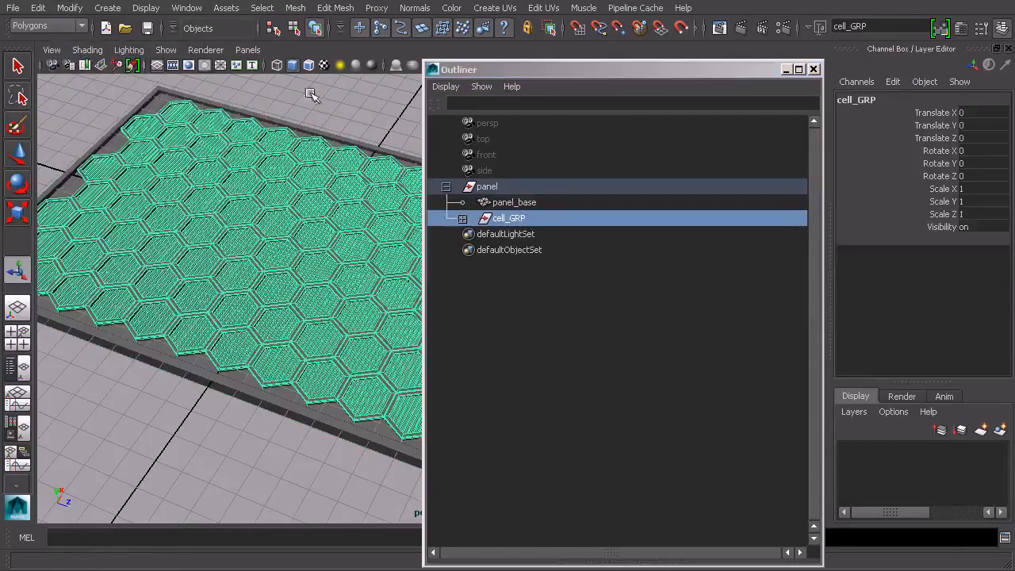
Step: Select the whole panel group, collapse it, and close the Outliner
{"action": "left_click", "coordinate": [525, 185]}
{"action": "left_click", "coordinate": [446, 186]}
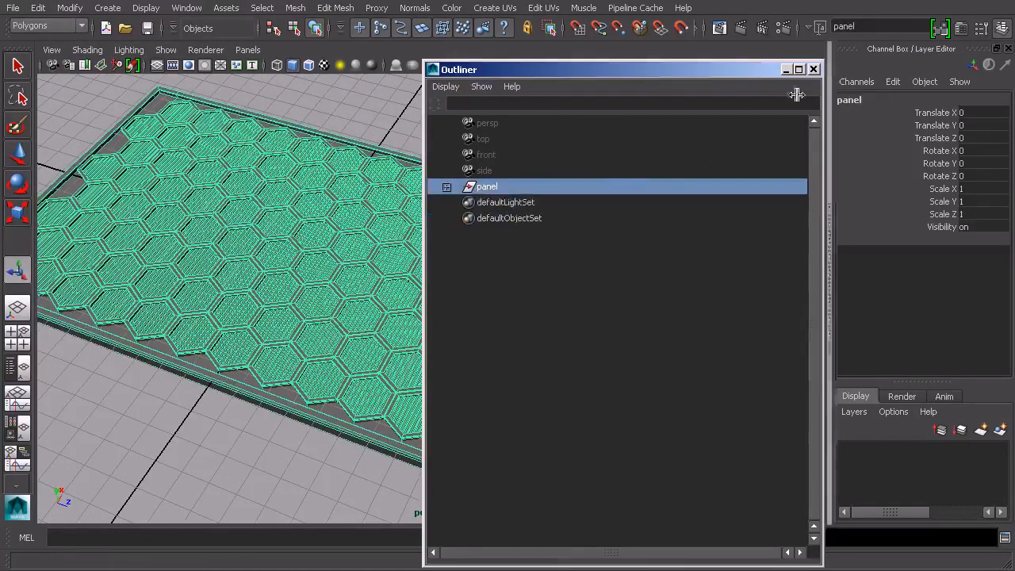
{"action": "left_click", "coordinate": [815, 70]}
Step: Duplicate the panel group and move the copy along X to about 13.62, beside the original
{"action": "left_click_drag", "start_coordinate": [587, 209], "coordinate": [476, 169], "text": "alt"}
{"action": "middle_click_drag", "start_coordinate": [476, 170], "coordinate": [537, 222], "text": "alt"}
{"action": "left_click_drag", "start_coordinate": [537, 222], "coordinate": [448, 273], "text": "alt"}
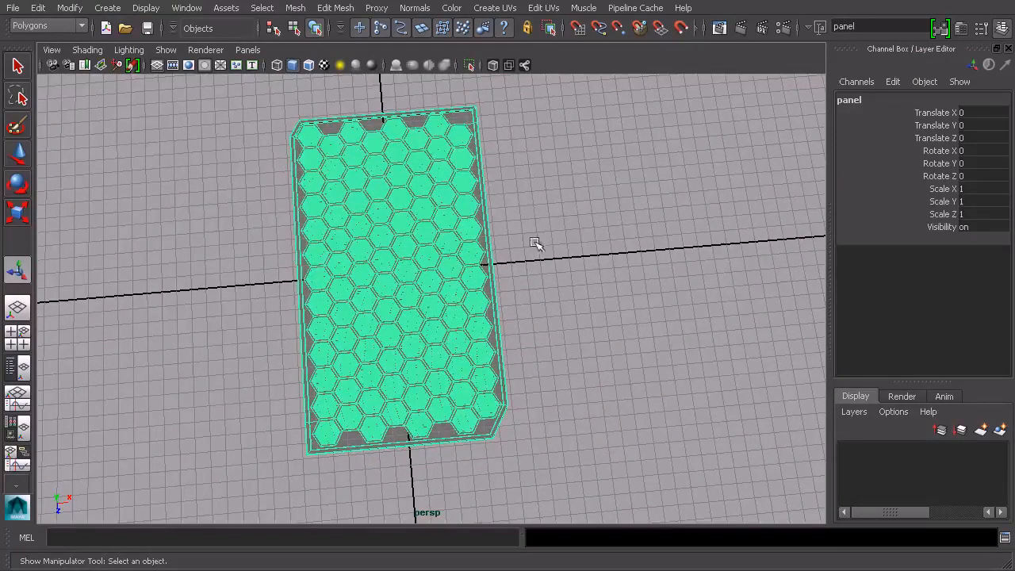
{"action": "left_click_drag", "start_coordinate": [487, 310], "coordinate": [475, 290], "text": "alt"}
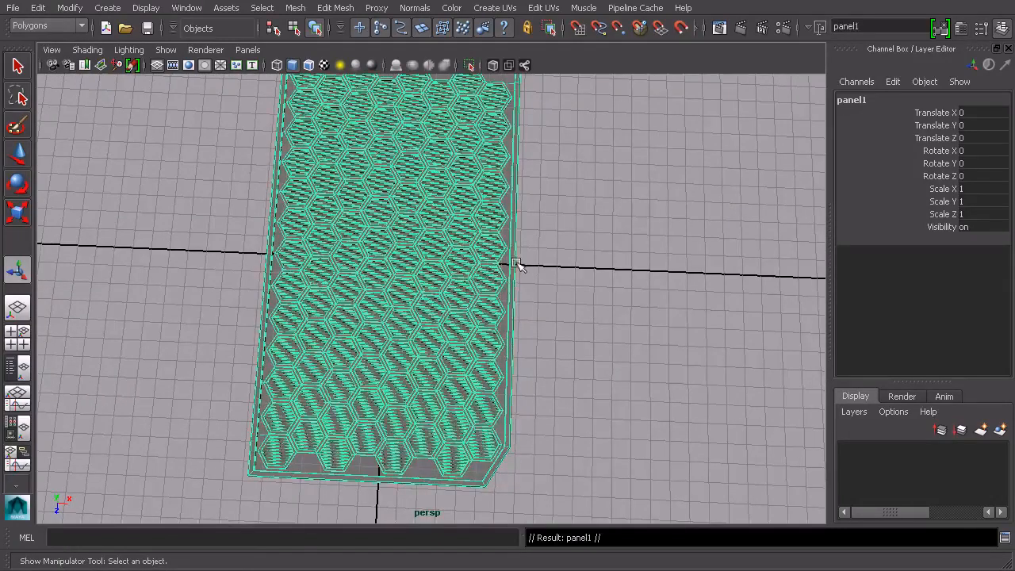
{"action": "key", "text": "w"}
{"action": "left_click_drag", "start_coordinate": [489, 281], "coordinate": [690, 289], "text": "alt"}
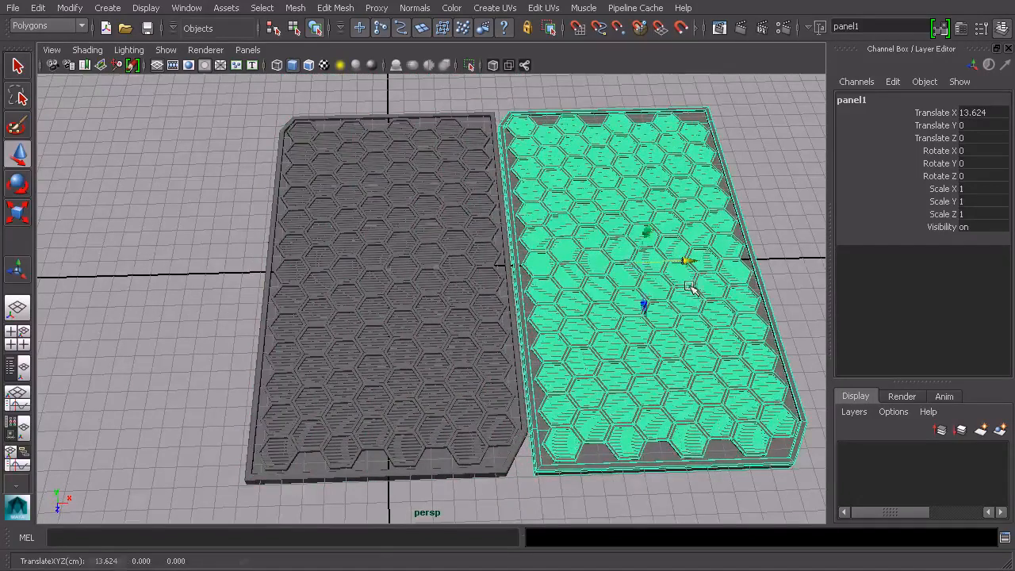
Step: Fine-tune the gap between the two panels by moving the copy to about 13.58 along X
{"action": "middle_click_drag", "start_coordinate": [690, 287], "coordinate": [596, 268], "text": "alt"}
{"action": "left_click_drag", "start_coordinate": [597, 268], "coordinate": [597, 293], "text": "alt"}
{"action": "middle_click_drag", "start_coordinate": [597, 293], "coordinate": [590, 299], "text": "alt"}
{"action": "left_click_drag", "start_coordinate": [602, 239], "coordinate": [601, 240]}
{"action": "middle_click_drag", "start_coordinate": [622, 248], "coordinate": [623, 248], "text": "alt"}
{"action": "left_click_drag", "start_coordinate": [622, 248], "coordinate": [632, 304], "text": "alt"}
{"action": "middle_click_drag", "start_coordinate": [479, 298], "coordinate": [468, 254], "text": "alt"}
{"action": "middle_click_drag", "start_coordinate": [465, 363], "coordinate": [488, 282], "text": "alt"}
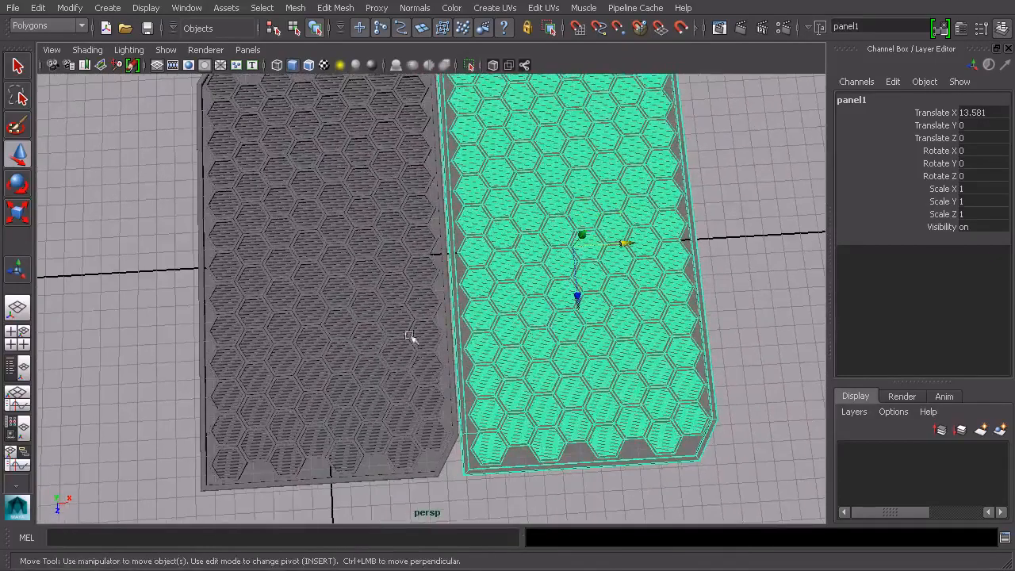
Step: Mirror the copied panel group across X by setting its Scale X to -1
{"action": "scroll", "coordinate": [500, 317], "scroll_direction": "down", "scroll_amount": 3}
{"action": "left_click_drag", "start_coordinate": [469, 274], "coordinate": [589, 302], "text": "alt"}
{"action": "key", "text": "r"}
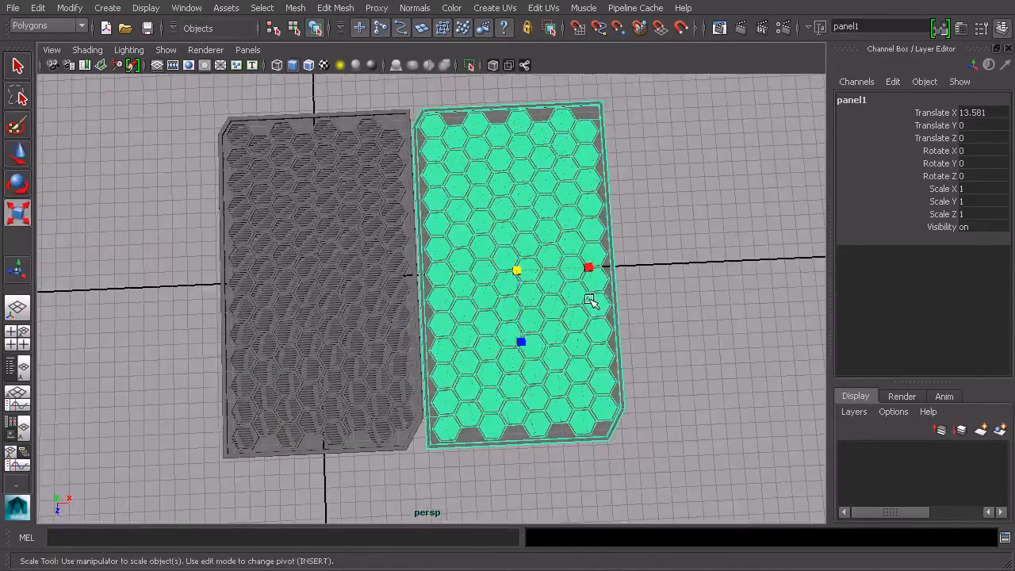
{"action": "left_click_drag", "start_coordinate": [469, 277], "coordinate": [515, 269], "text": "alt"}
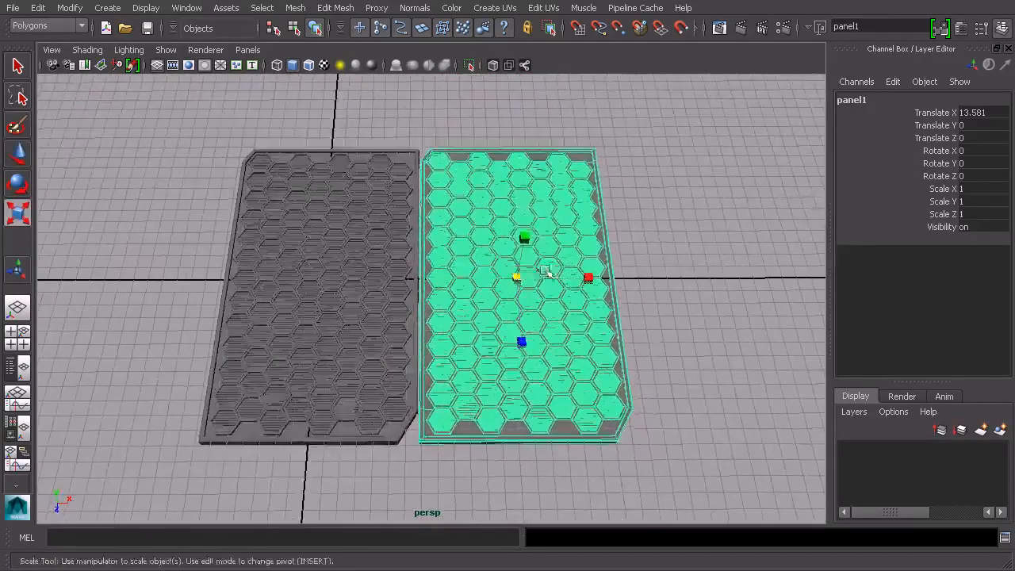
{"action": "right_click_drag", "start_coordinate": [545, 277], "coordinate": [650, 273], "text": "alt"}
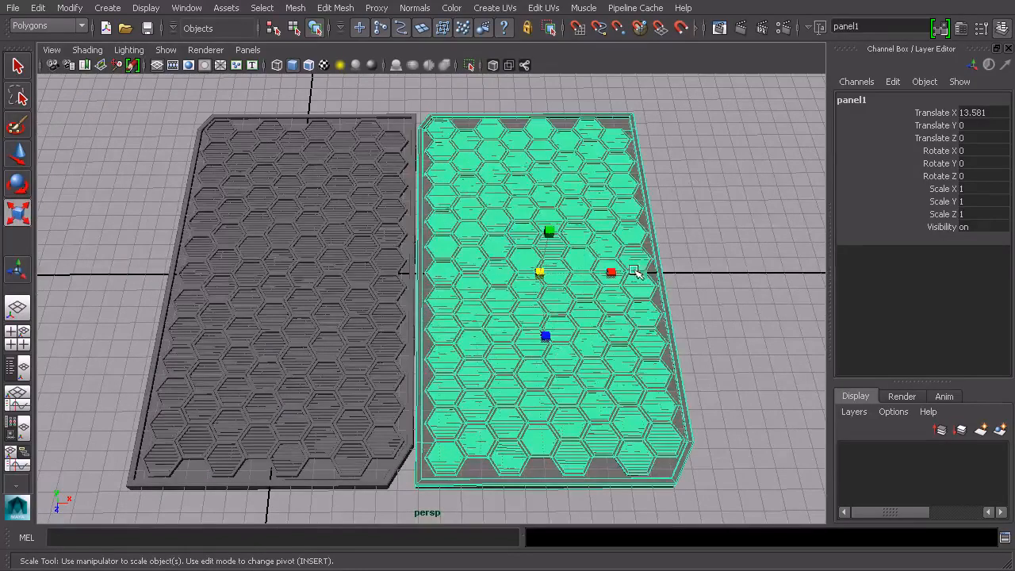
{"action": "left_click_drag", "start_coordinate": [611, 271], "coordinate": [474, 274]}
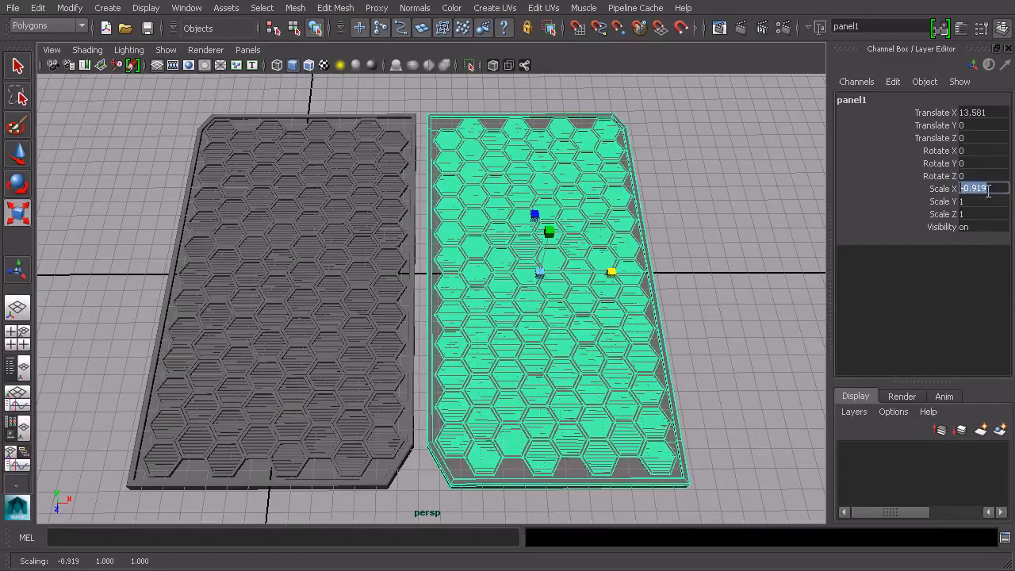
{"action": "key", "text": "Return"}
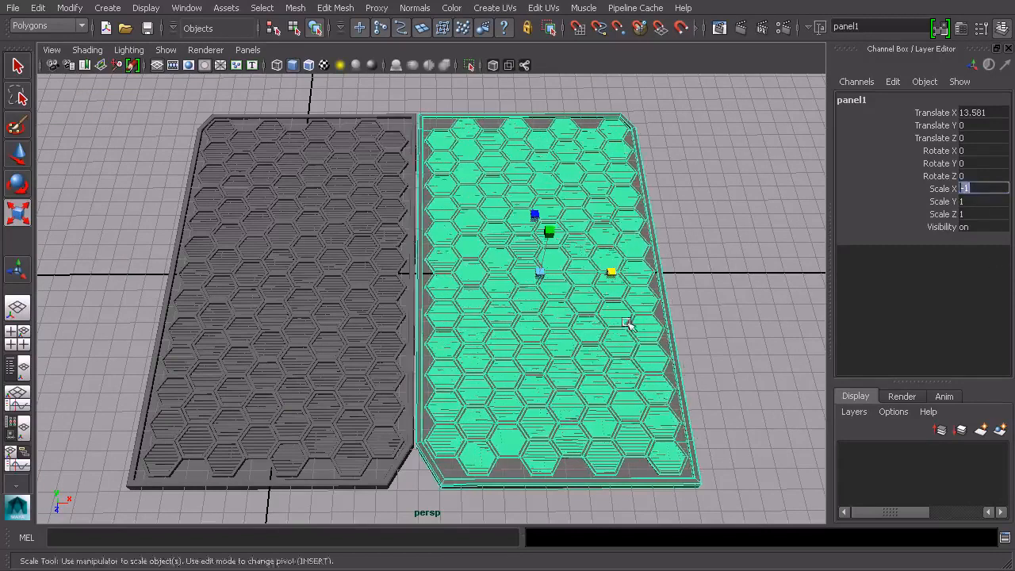
Step: Examine the mirrored copy beside the original, checking the cut corners and the shared edge from several angles
{"action": "left_click_drag", "start_coordinate": [700, 296], "coordinate": [645, 346], "text": "alt"}
{"action": "left_click", "coordinate": [710, 334]}
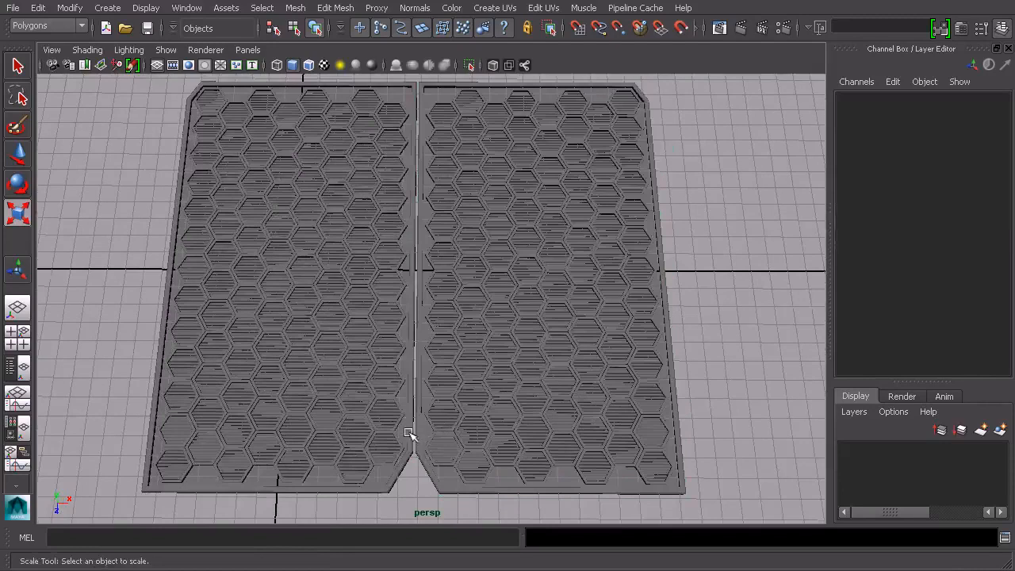
{"action": "middle_click_drag", "start_coordinate": [494, 341], "coordinate": [544, 312], "text": "alt"}
{"action": "left_click_drag", "start_coordinate": [541, 307], "coordinate": [542, 277], "text": "alt"}
{"action": "scroll", "coordinate": [537, 325], "scroll_direction": "down", "scroll_amount": 4}
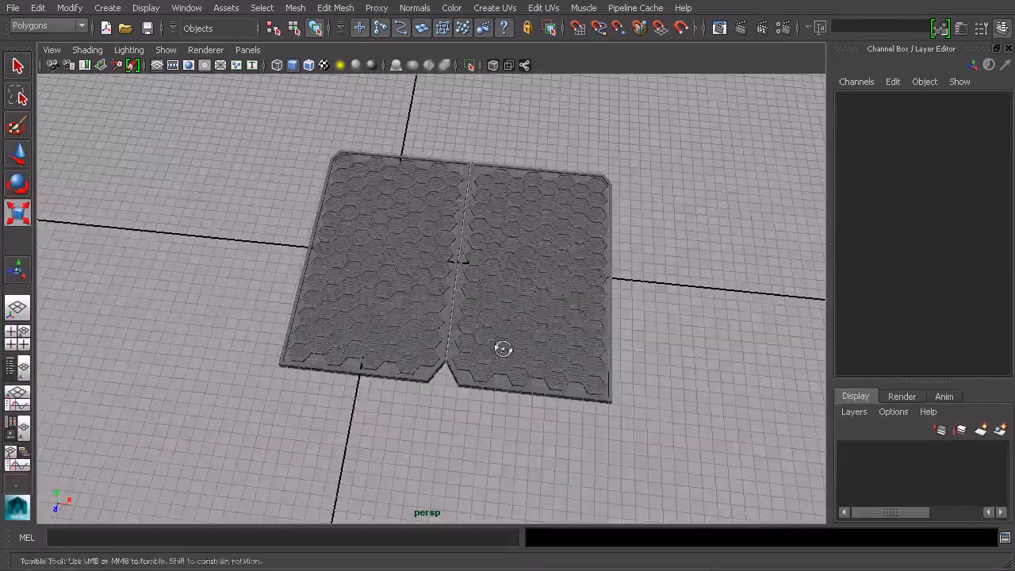
{"action": "left_click_drag", "start_coordinate": [492, 345], "coordinate": [546, 326], "text": "alt"}
{"action": "right_click_drag", "start_coordinate": [546, 326], "coordinate": [590, 325], "text": "alt"}
{"action": "left_click", "coordinate": [603, 344]}
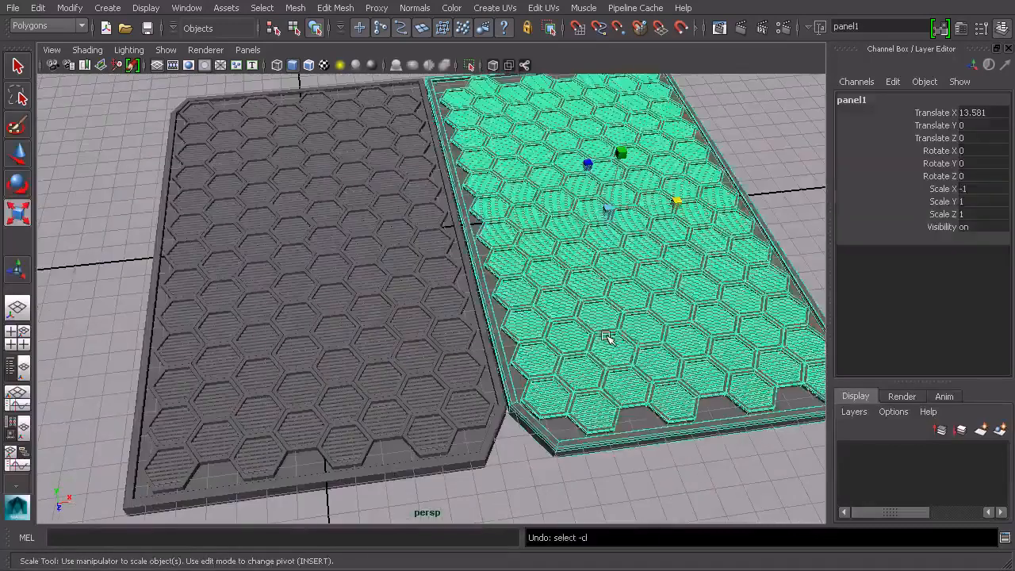
Step: Undo the mirroring of the copied panel group and clear the selection
{"action": "key", "text": "ctrl+z"}
{"action": "left_click_drag", "start_coordinate": [633, 267], "coordinate": [627, 282], "text": "alt"}
{"action": "scroll", "coordinate": [630, 283], "scroll_direction": "down", "scroll_amount": 4}
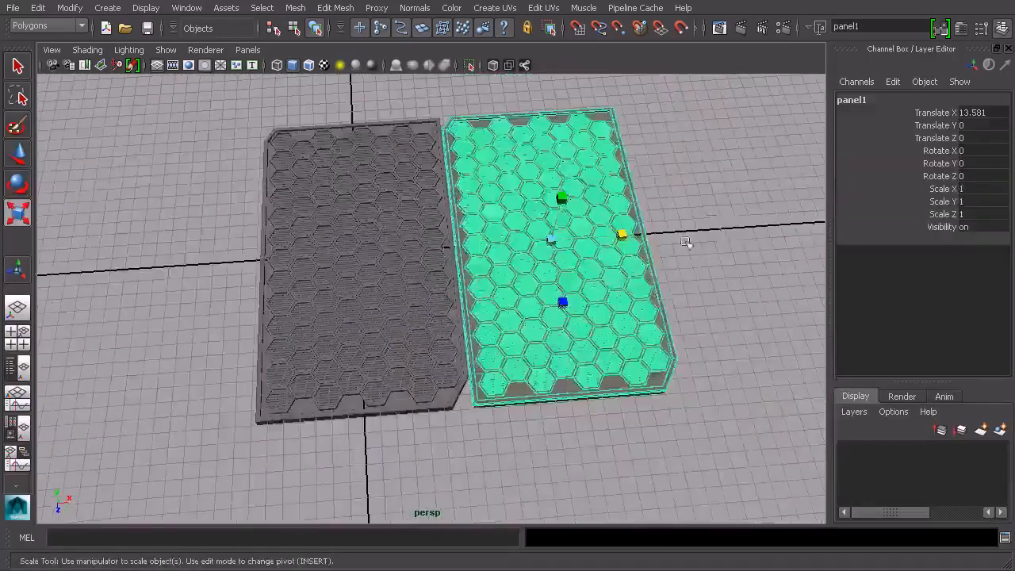
{"action": "left_click", "coordinate": [716, 224]}
{"action": "left_click_drag", "start_coordinate": [715, 224], "coordinate": [618, 279], "text": "alt"}
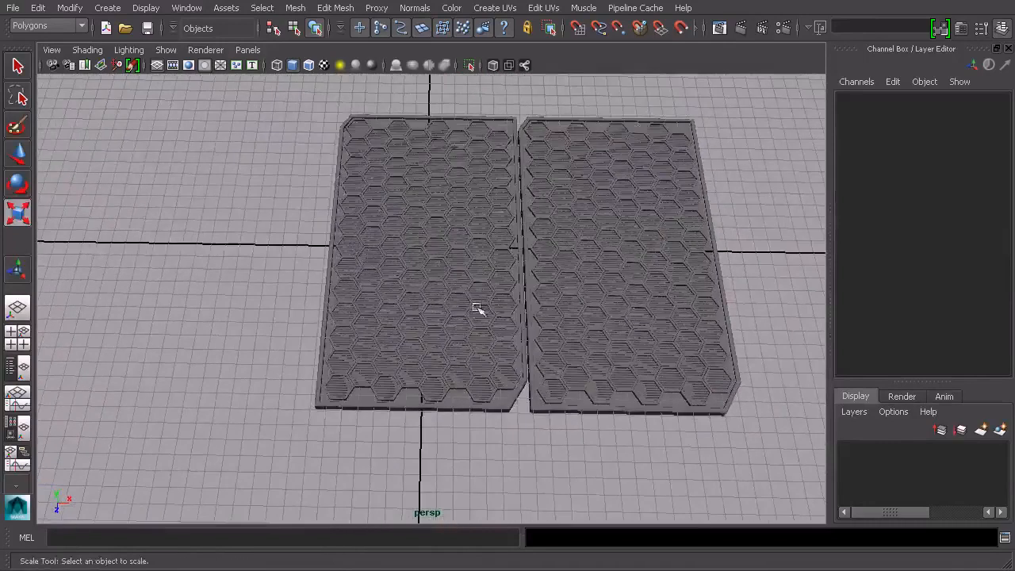
Step: Duplicate the original panel group and move the copy along X to about -13.54, on the opposite side of the original
{"action": "left_click", "coordinate": [455, 302]}
{"action": "key", "text": "Up"}
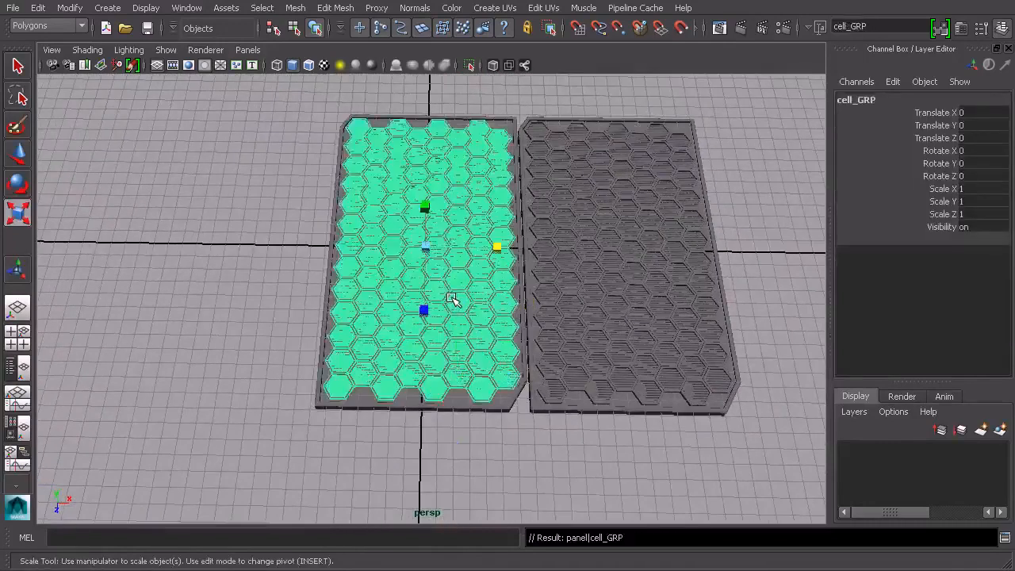
{"action": "key", "text": "Up"}
{"action": "left_click_drag", "start_coordinate": [455, 294], "coordinate": [473, 294], "text": "alt"}
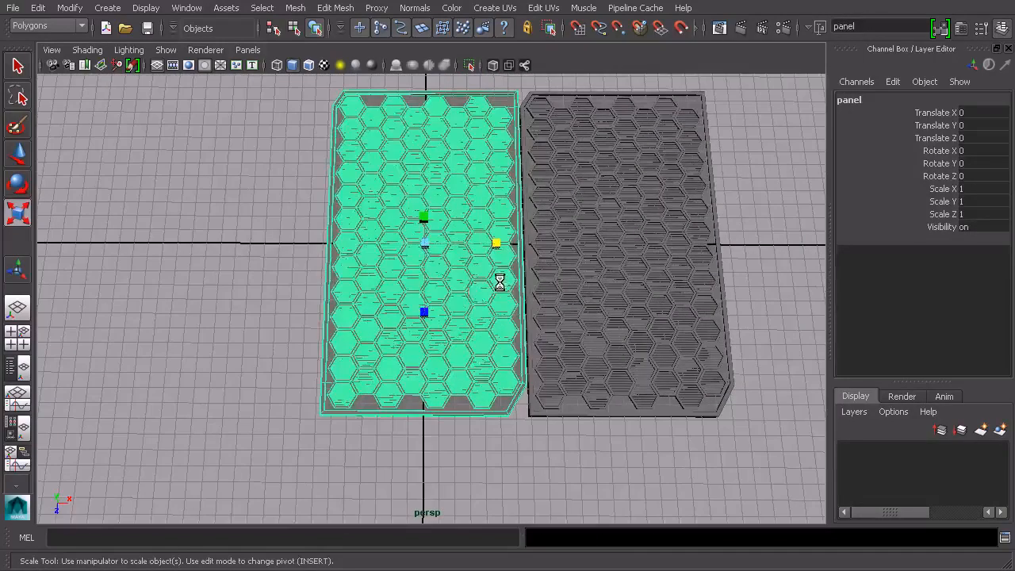
{"action": "key", "text": "w"}
{"action": "left_click_drag", "start_coordinate": [483, 244], "coordinate": [286, 250]}
Step: Fine-tune the gap beside the original by moving the new copy to about -13.58 along X, and deselect it
{"action": "middle_click_drag", "start_coordinate": [361, 243], "coordinate": [487, 235], "text": "alt"}
{"action": "scroll", "coordinate": [487, 237], "scroll_direction": "up", "scroll_amount": 7}
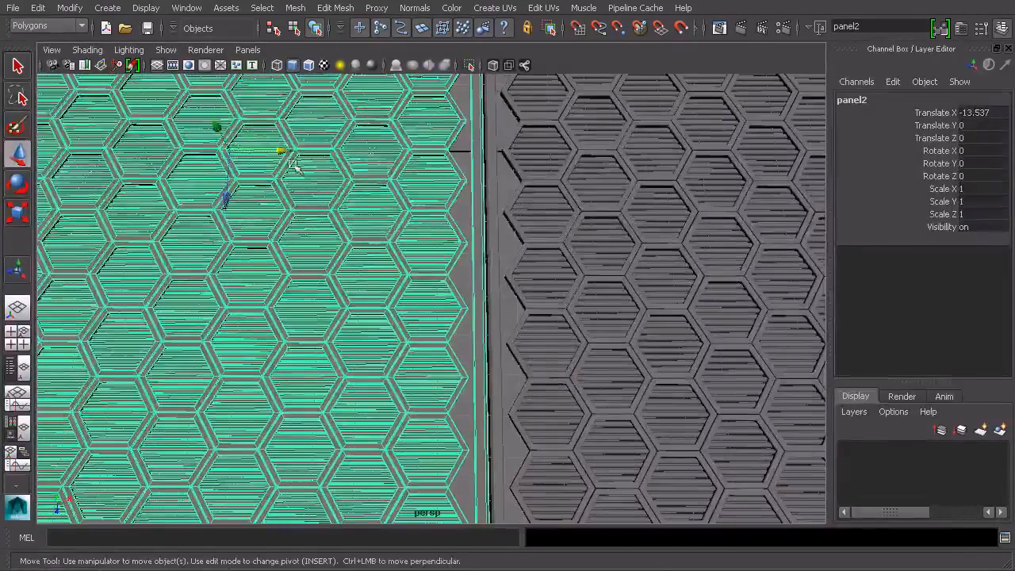
{"action": "left_click_drag", "start_coordinate": [284, 153], "coordinate": [276, 155]}
{"action": "scroll", "coordinate": [593, 226], "scroll_direction": "down", "scroll_amount": 7}
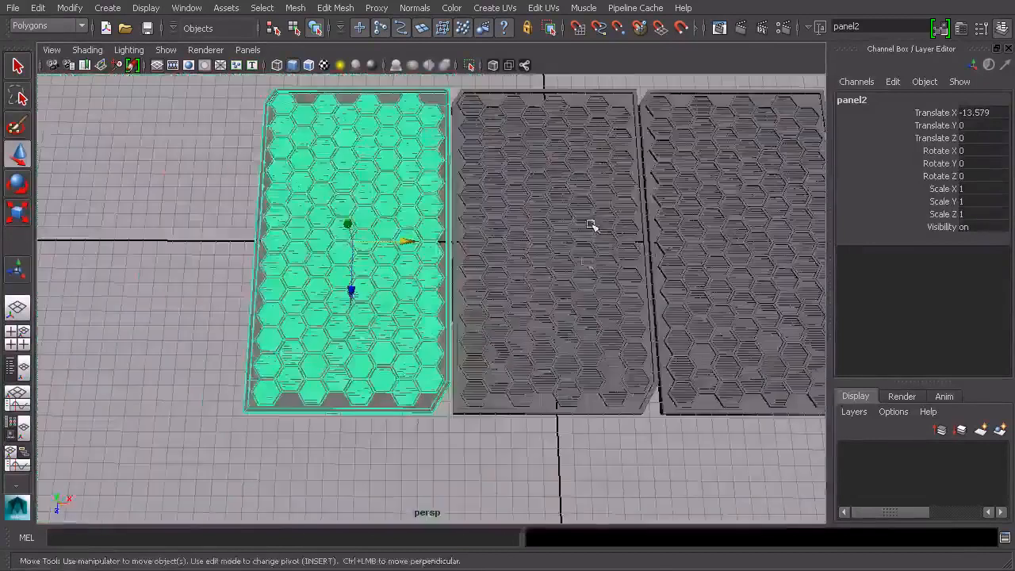
{"action": "left_click", "coordinate": [618, 422]}
Step: Select the whole panel1 group and tilt it about 9.4 degrees around Z on its centre pivot
{"action": "left_click_drag", "start_coordinate": [618, 423], "coordinate": [621, 275], "text": "alt"}
{"action": "left_click", "coordinate": [664, 277]}
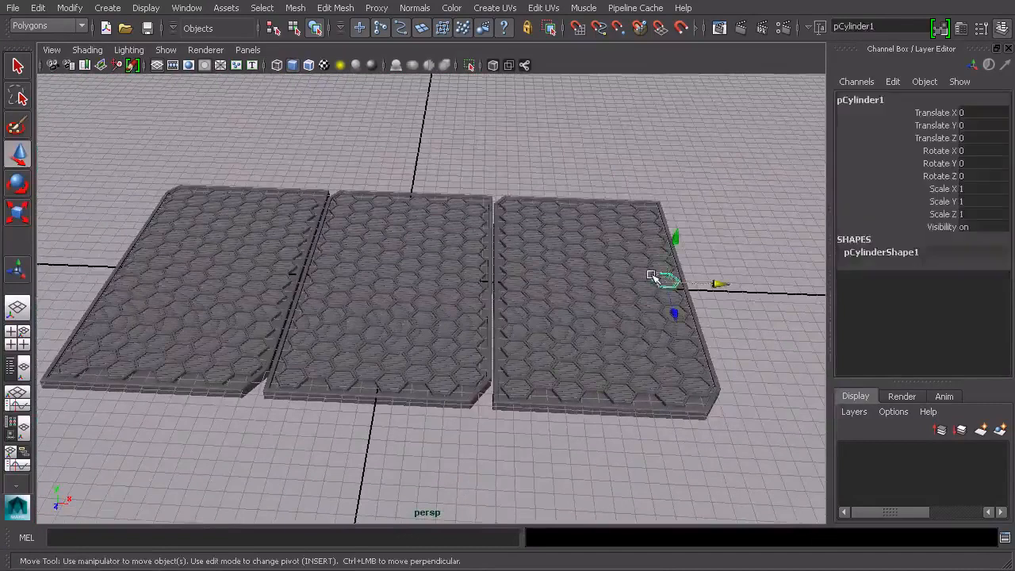
{"action": "key", "text": "Up"}
{"action": "key", "text": "Up"}
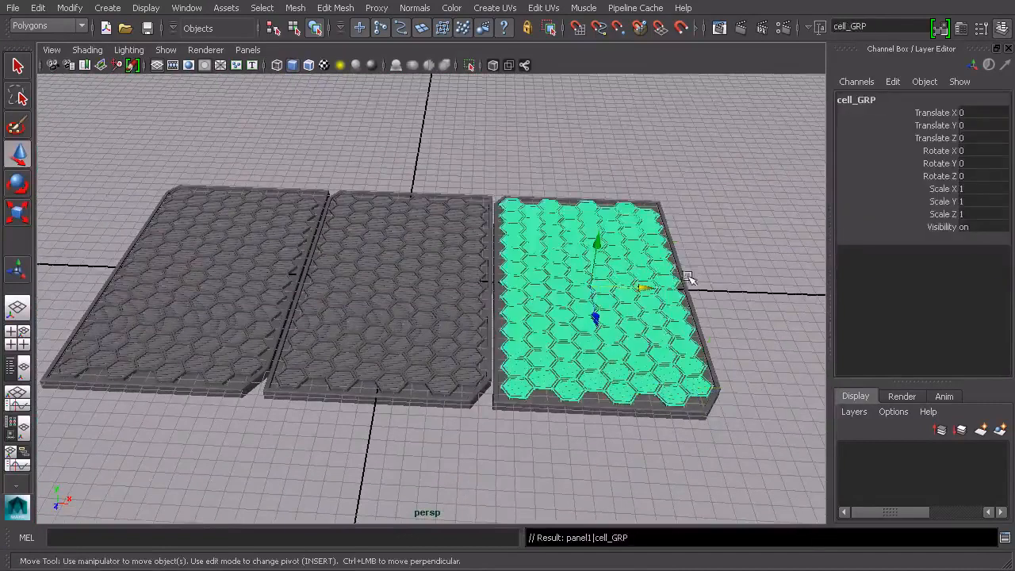
{"action": "key", "text": "Up"}
{"action": "left_click_drag", "start_coordinate": [585, 303], "coordinate": [573, 240], "text": "alt"}
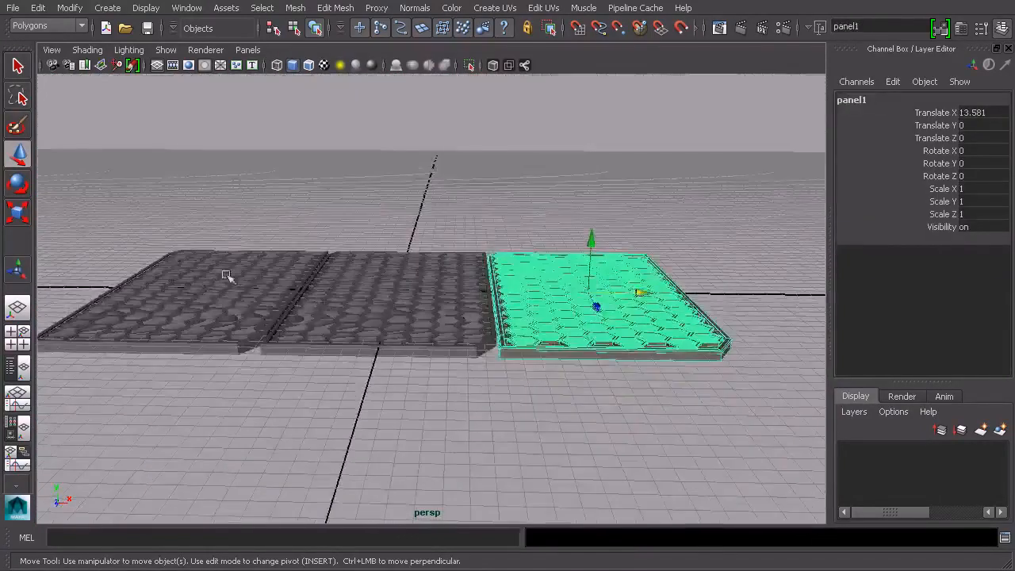
{"action": "left_click_drag", "start_coordinate": [452, 296], "coordinate": [649, 270], "text": "alt"}
{"action": "key", "text": "e"}
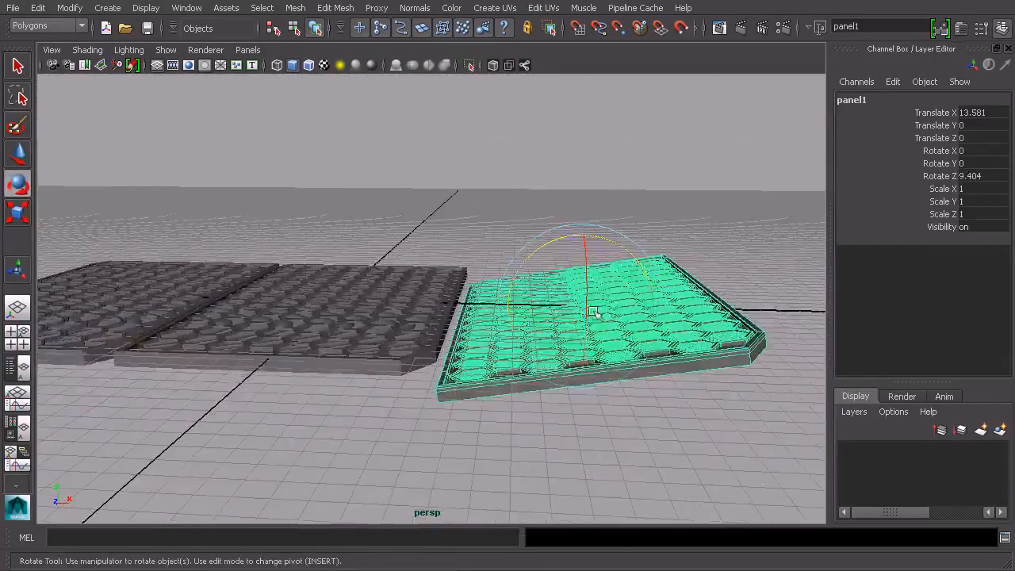
Step: Raise the tilted panel1 about 1.11 along Y, undo the lift and the tilt, and clear the selection
{"action": "left_click_drag", "start_coordinate": [611, 311], "coordinate": [620, 285], "text": "alt"}
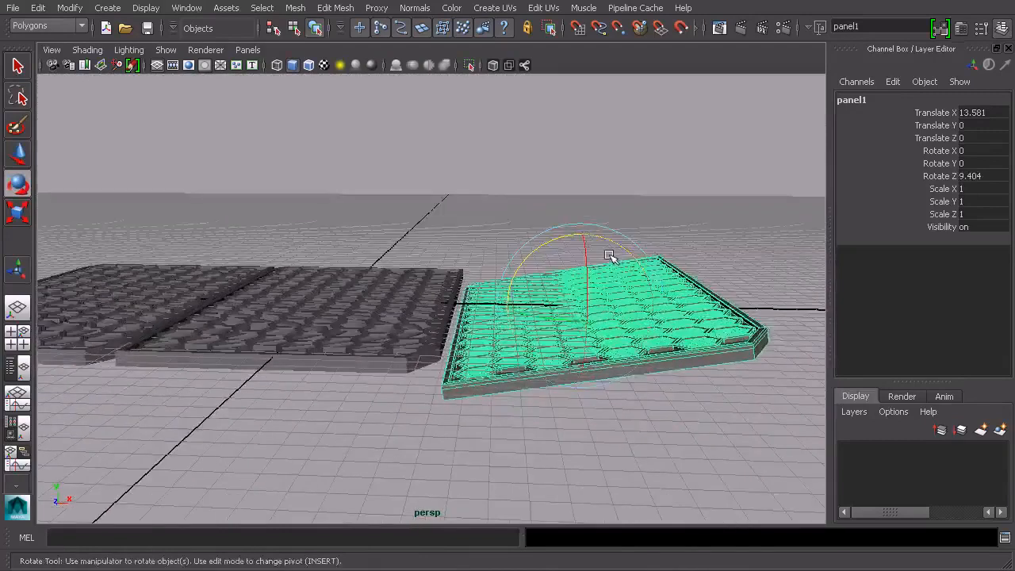
{"action": "key", "text": "w"}
{"action": "key", "text": "ctrl+z"}
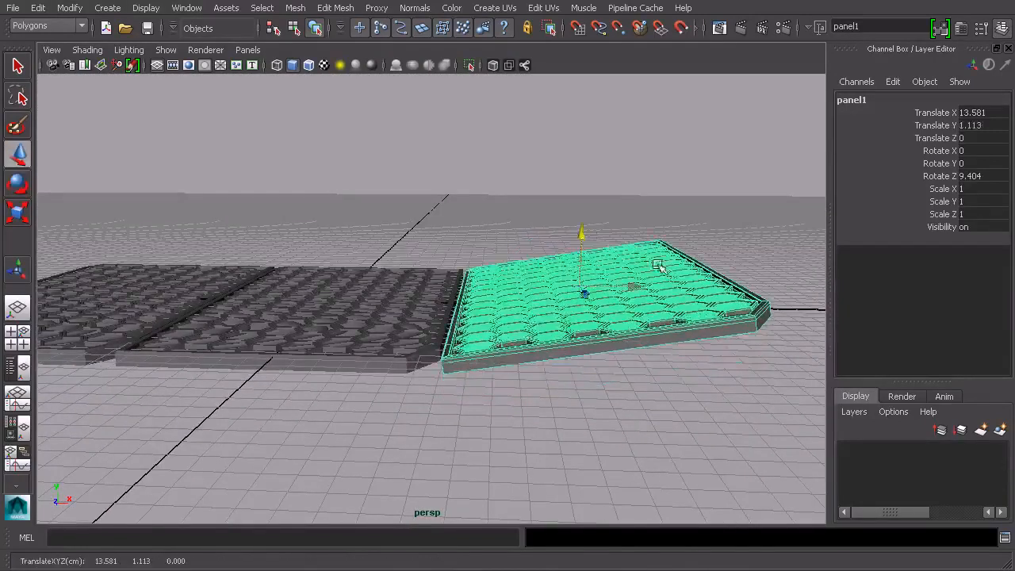
{"action": "left_click_drag", "start_coordinate": [560, 301], "coordinate": [568, 318], "text": "alt"}
{"action": "left_click", "coordinate": [661, 211]}
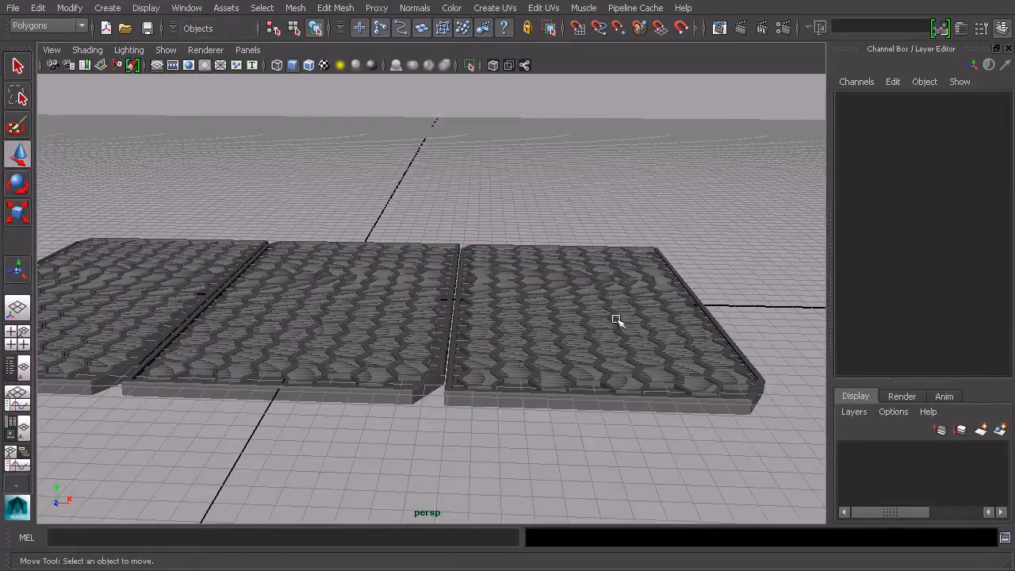
Step: Show the four-view layout with all panels framed in the front view, and select the whole panel1 group
{"action": "key", "text": "space"}
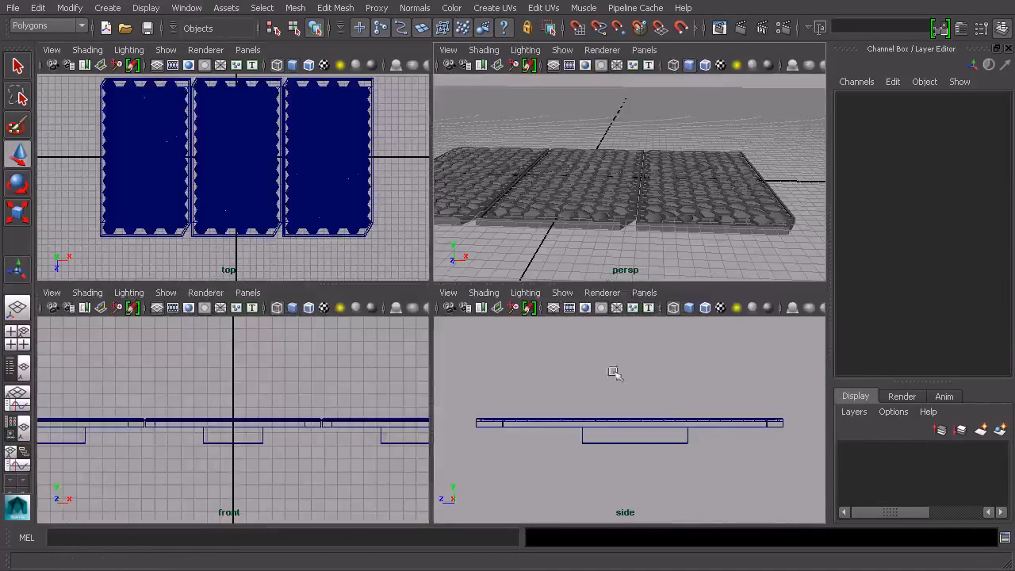
{"action": "middle_click_drag", "start_coordinate": [325, 418], "coordinate": [308, 405], "text": "alt"}
{"action": "scroll", "coordinate": [254, 387], "scroll_direction": "down", "scroll_amount": 2}
{"action": "left_click", "coordinate": [720, 208]}
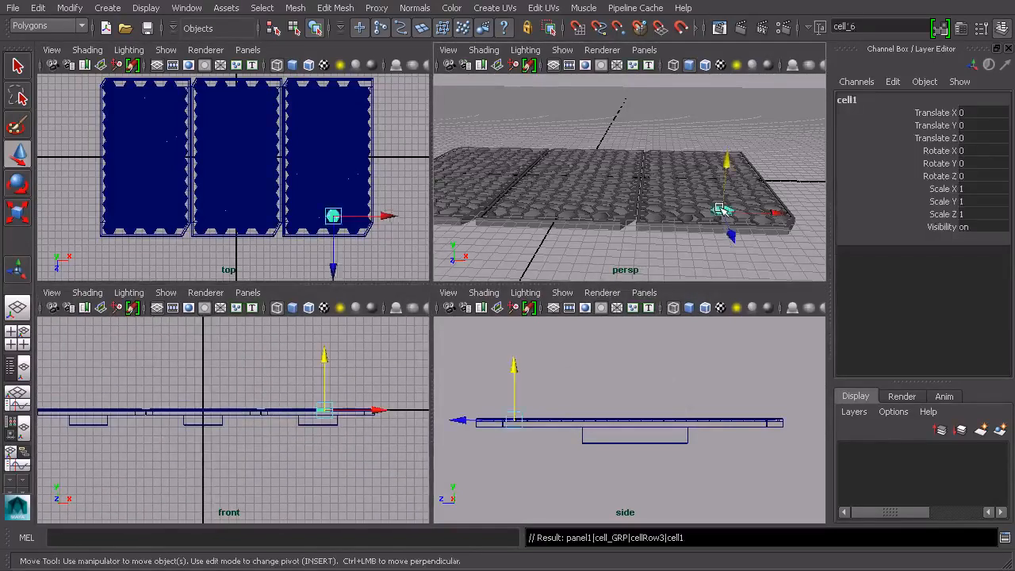
{"action": "key", "text": "Up"}
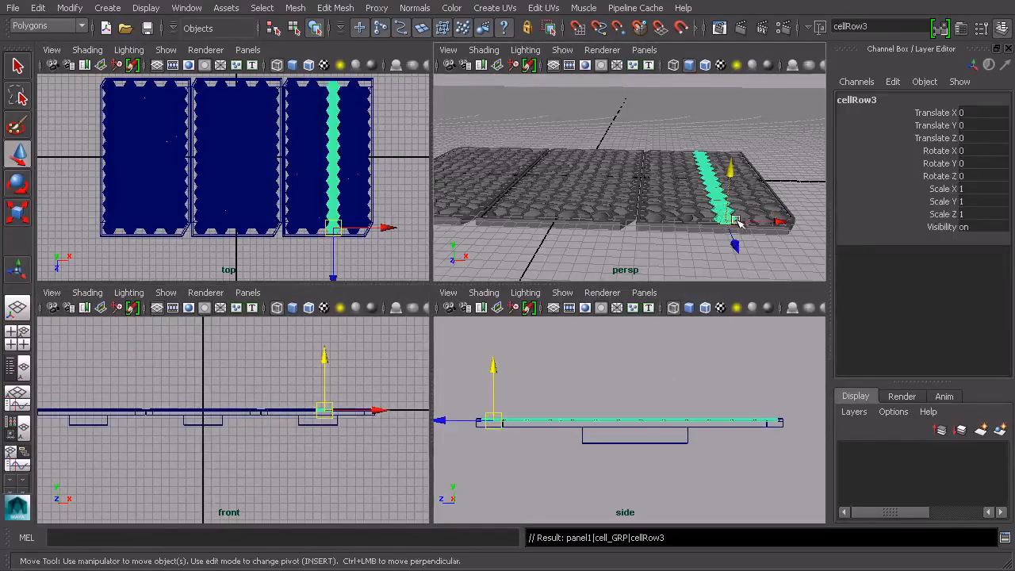
{"action": "left_click", "coordinate": [704, 207]}
{"action": "key", "text": "Up"}
{"action": "key", "text": "Up"}
{"action": "key", "text": "Up"}
{"action": "key", "text": "Up"}
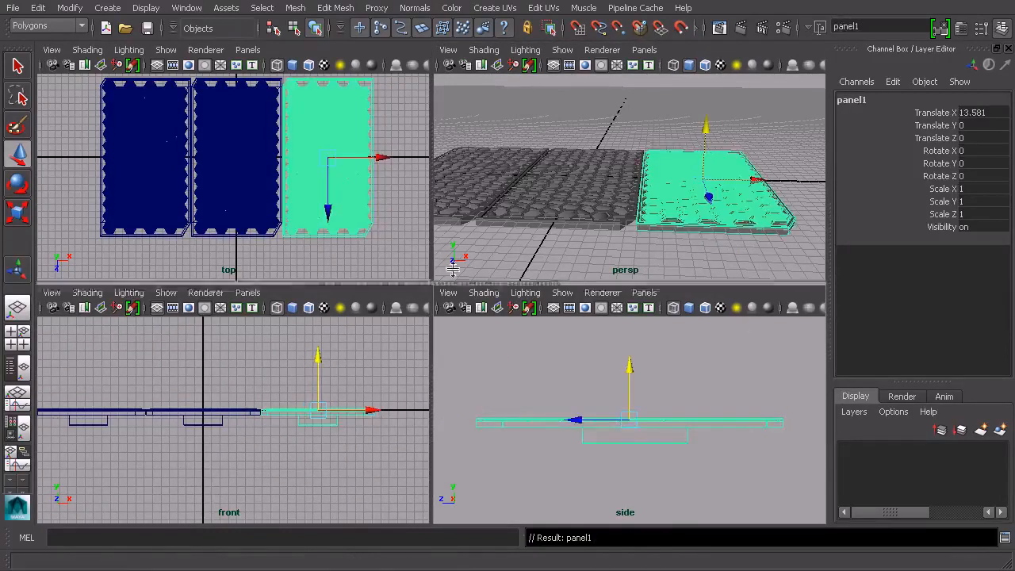
Step: Move the pivot of panel1 in the front view to its inner edge beside the centre panel
{"action": "scroll", "coordinate": [325, 379], "scroll_direction": "up", "scroll_amount": 4}
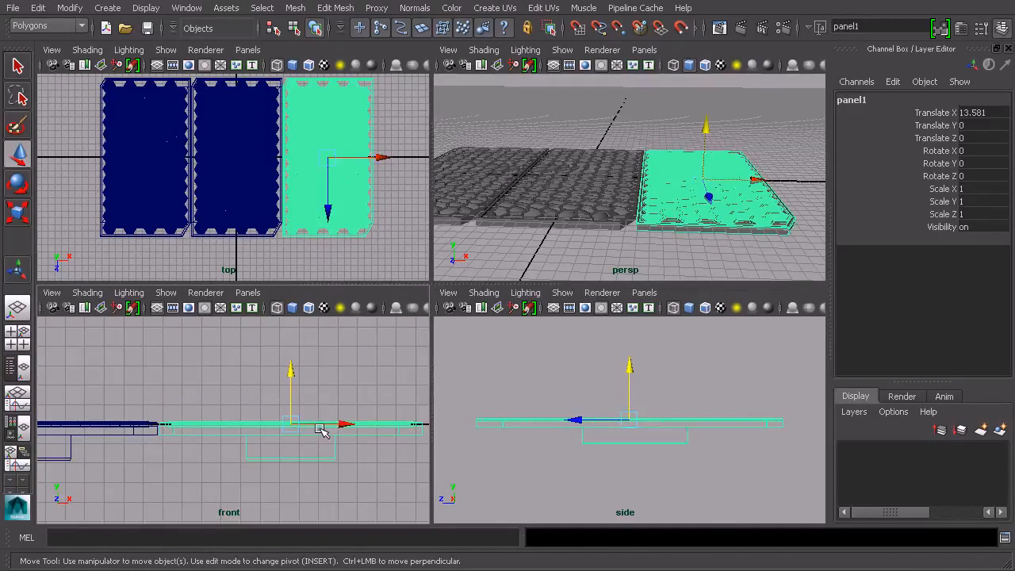
{"action": "key", "text": "Insert"}
{"action": "key", "text": "Insert"}
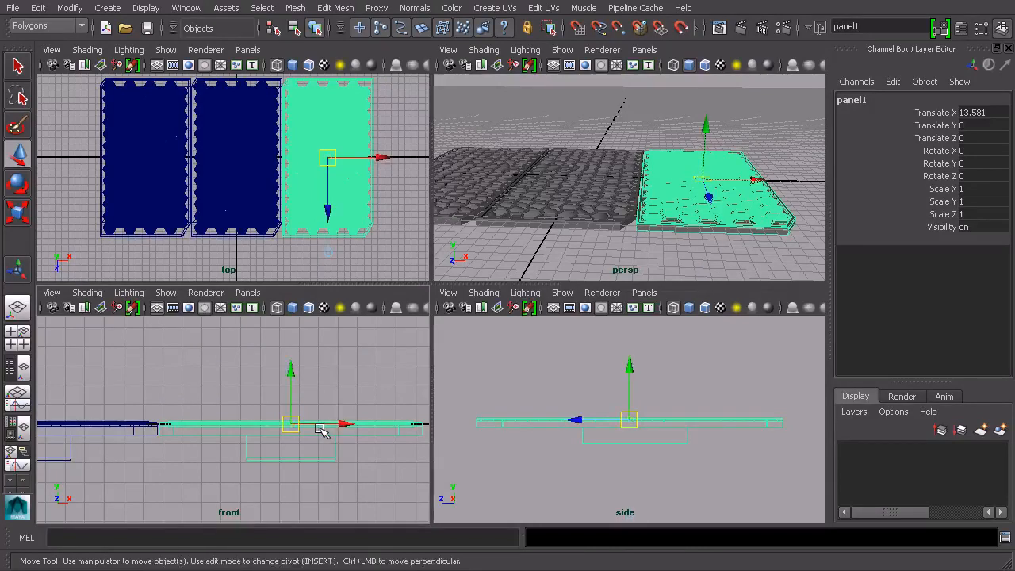
{"action": "key", "text": "Insert"}
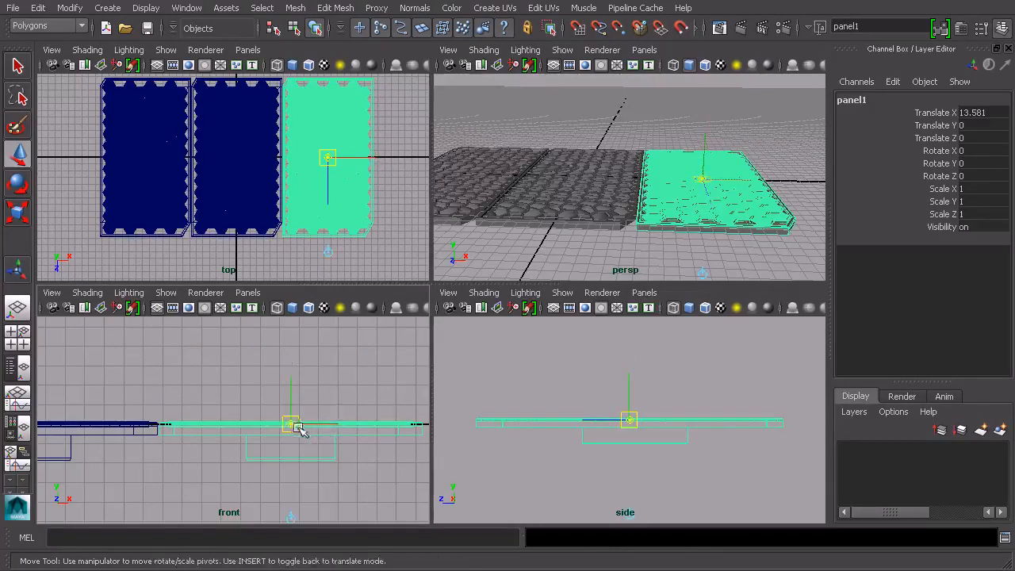
{"action": "left_click_drag", "start_coordinate": [292, 426], "coordinate": [181, 428]}
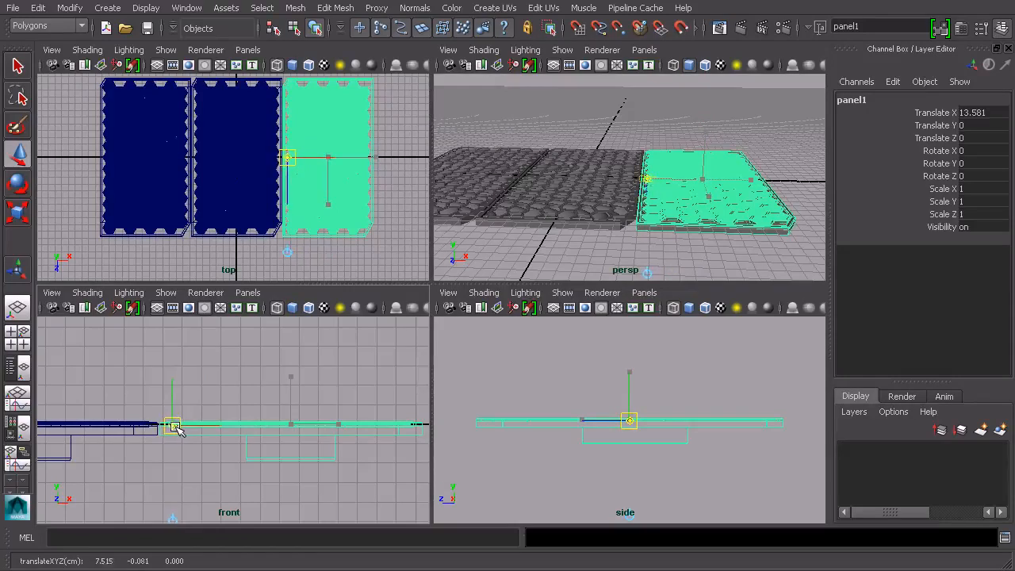
{"action": "key", "text": "Insert"}
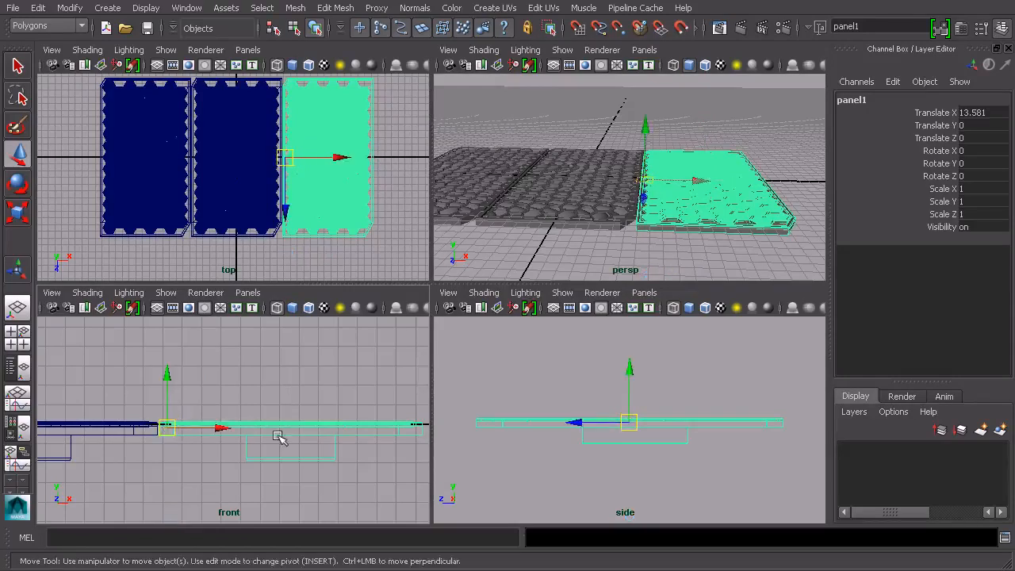
Step: Rotate panel1 about 21.6 degrees around Z on its edge pivot in the enlarged perspective view
{"action": "key", "text": "e"}
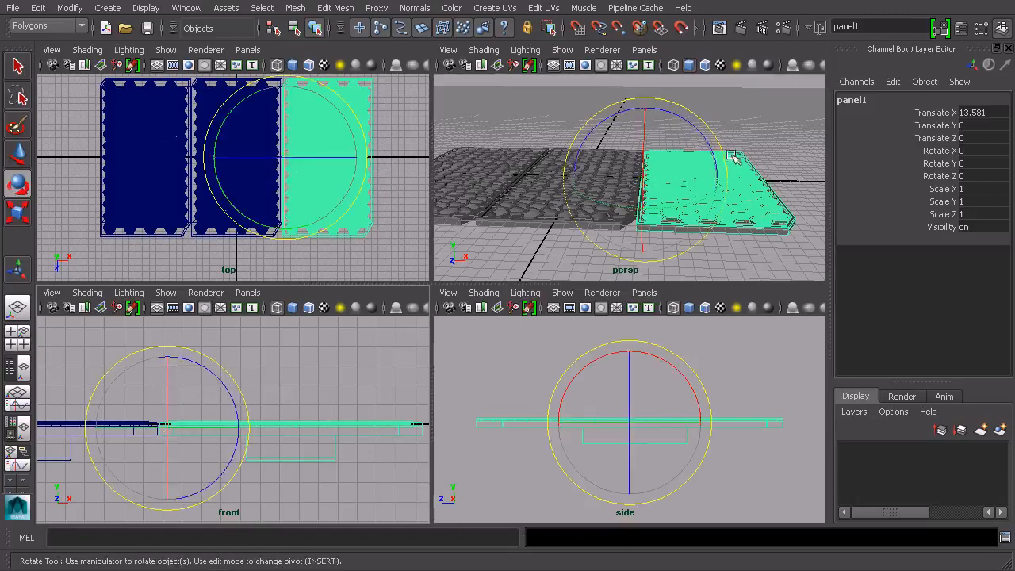
{"action": "key", "text": "space"}
{"action": "scroll", "coordinate": [555, 225], "scroll_direction": "up", "scroll_amount": 5}
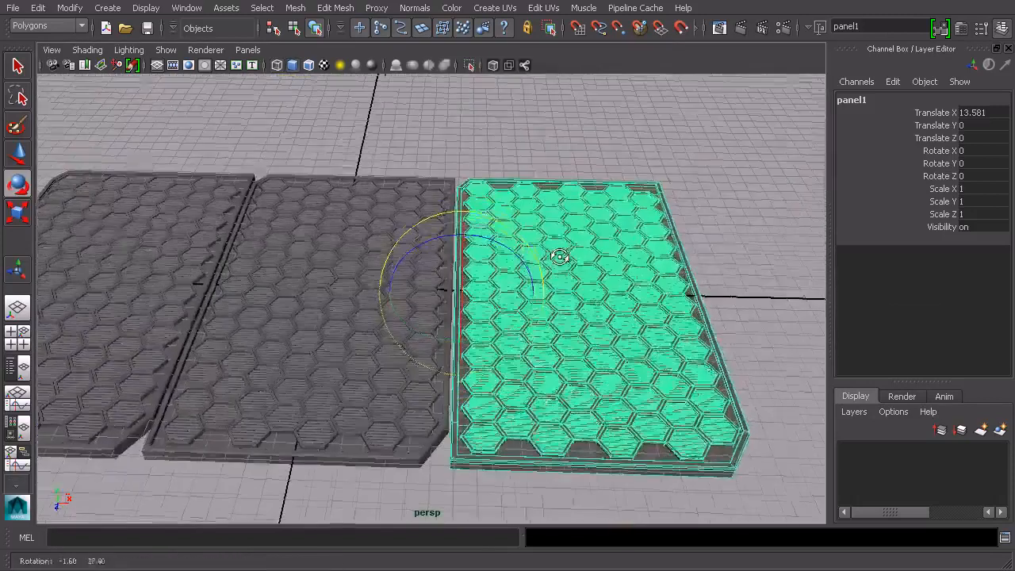
{"action": "left_click_drag", "start_coordinate": [523, 255], "coordinate": [635, 224]}
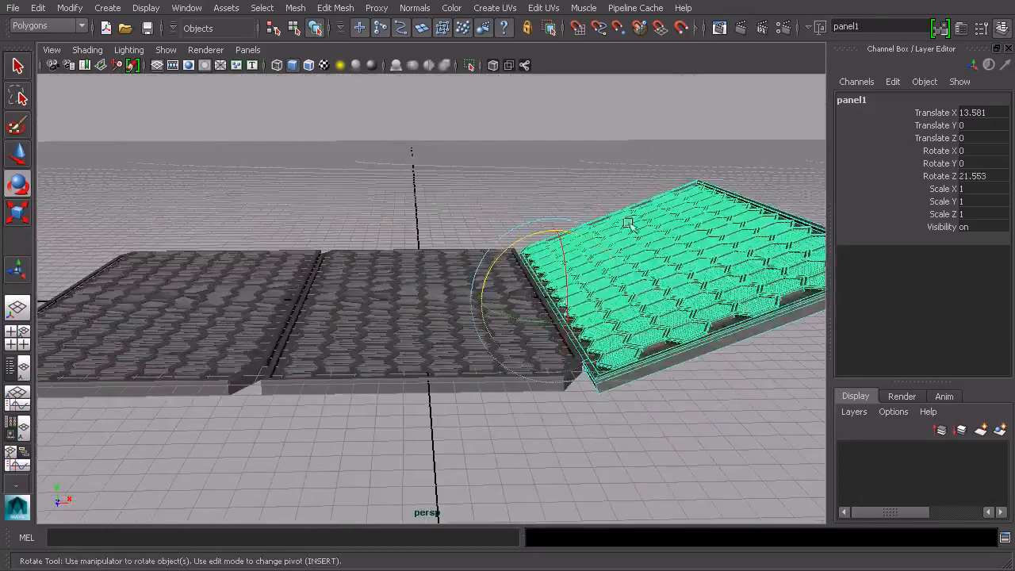
Step: Move the pivot of the whole panel2 group in the front view to its inner edge beside the centre panel
{"action": "left_click", "coordinate": [264, 291]}
{"action": "key", "text": "Up"}
{"action": "key", "text": "Up"}
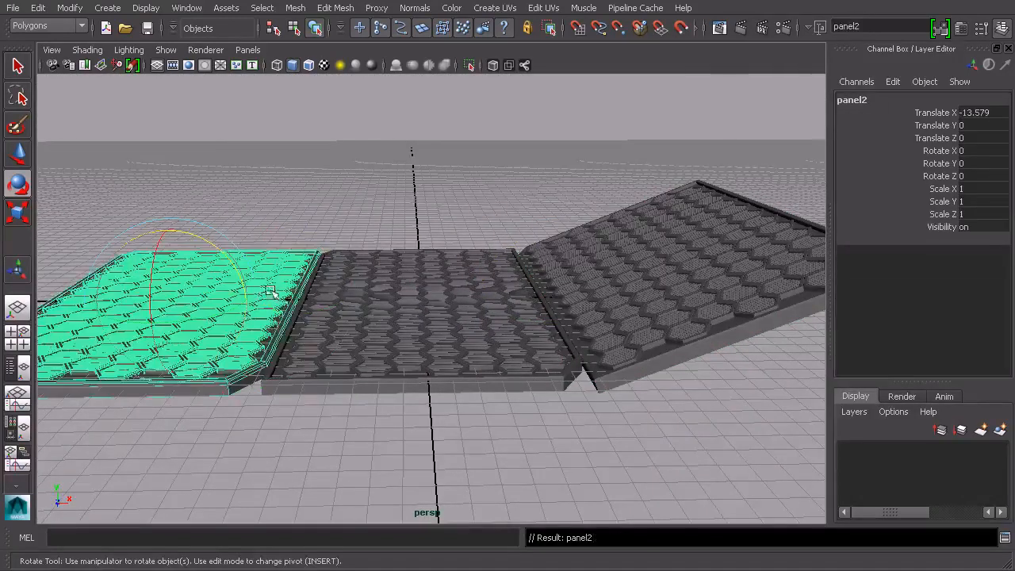
{"action": "key", "text": "space"}
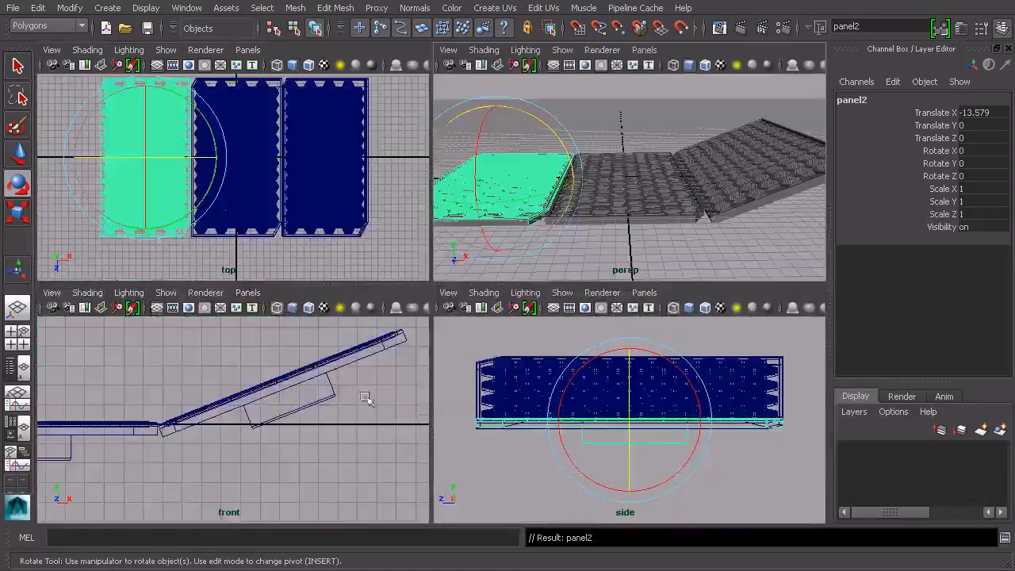
{"action": "key", "text": "space"}
{"action": "middle_click_drag", "start_coordinate": [230, 394], "coordinate": [720, 388], "text": "alt"}
{"action": "middle_click_drag", "start_coordinate": [396, 355], "coordinate": [760, 370], "text": "alt"}
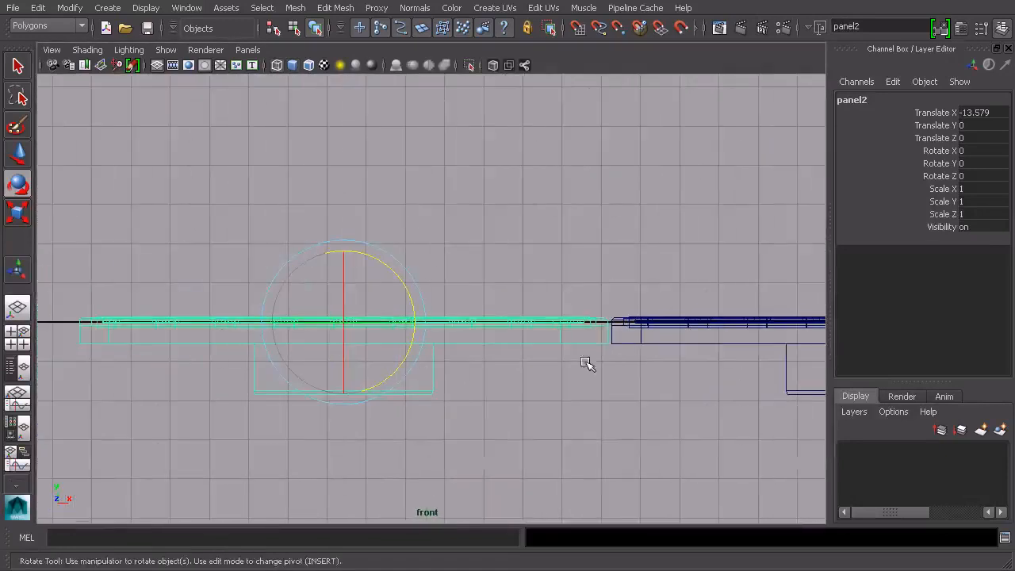
{"action": "key", "text": "Insert"}
{"action": "left_click_drag", "start_coordinate": [344, 323], "coordinate": [398, 325]}
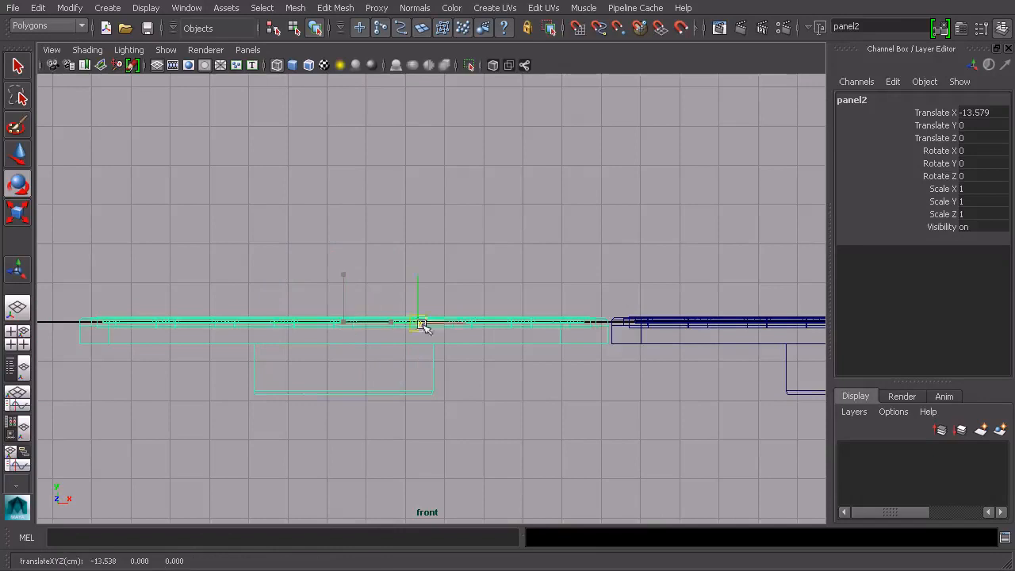
{"action": "key", "text": "Insert"}
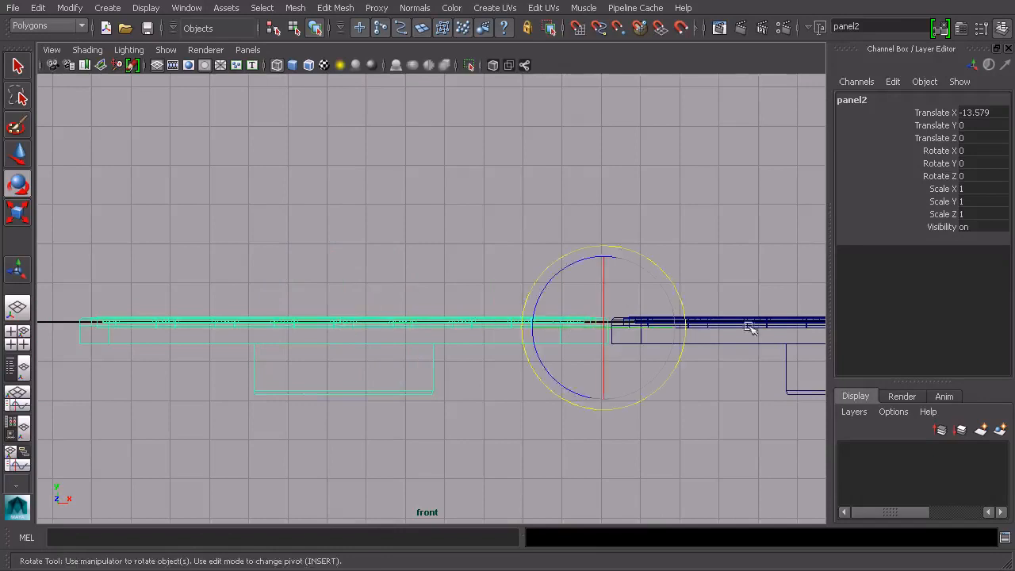
Step: Rotate panel2 about -14.6 degrees around Z on its edge pivot, return to the enlarged perspective view and clear the selection
{"action": "left_click_drag", "start_coordinate": [582, 262], "coordinate": [600, 262]}
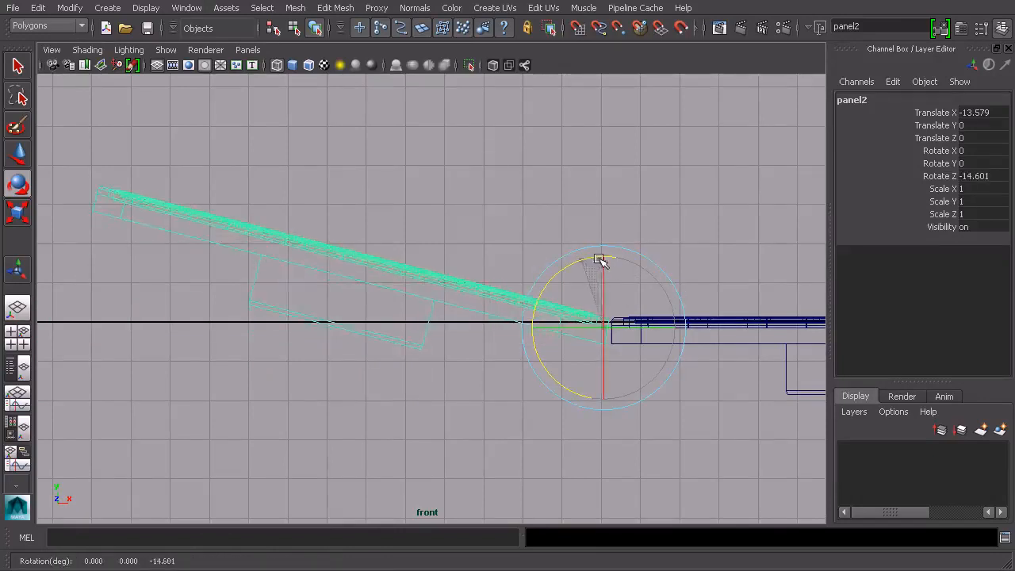
{"action": "key", "text": "space"}
{"action": "key", "text": "space"}
{"action": "left_click_drag", "start_coordinate": [540, 222], "coordinate": [522, 256], "text": "alt"}
{"action": "scroll", "coordinate": [523, 256], "scroll_direction": "down", "scroll_amount": 2}
{"action": "left_click", "coordinate": [294, 29]}
{"action": "left_click", "coordinate": [314, 28]}
{"action": "left_click", "coordinate": [386, 113]}
Step: Create a polygon cylinder at the origin and set its X rotation to 90 degrees
{"action": "left_click_drag", "start_coordinate": [520, 178], "coordinate": [468, 172], "text": "alt"}
{"action": "left_click_drag", "start_coordinate": [474, 242], "coordinate": [608, 261], "text": "alt"}
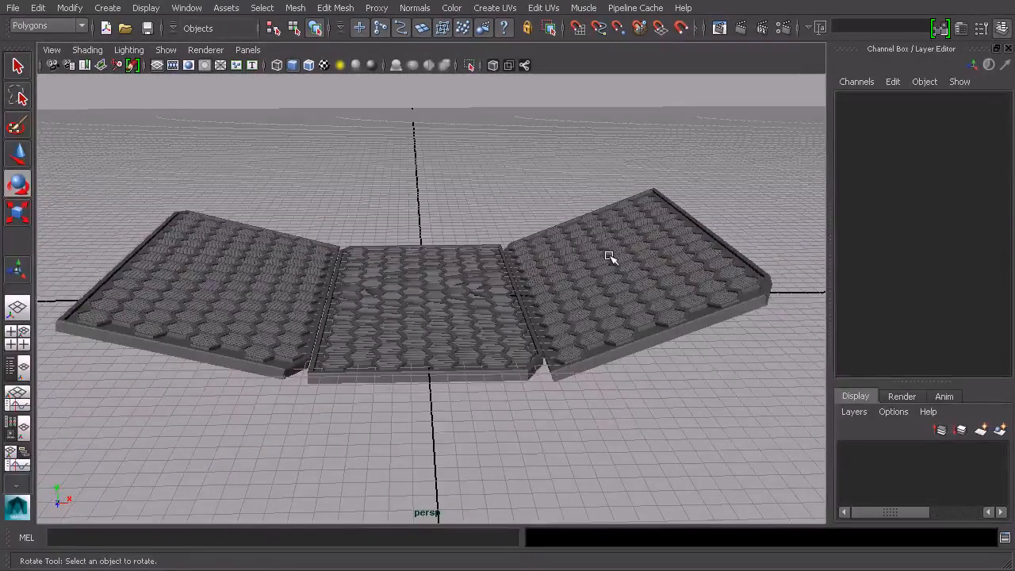
{"action": "left_click_drag", "start_coordinate": [329, 277], "coordinate": [375, 145], "text": "alt"}
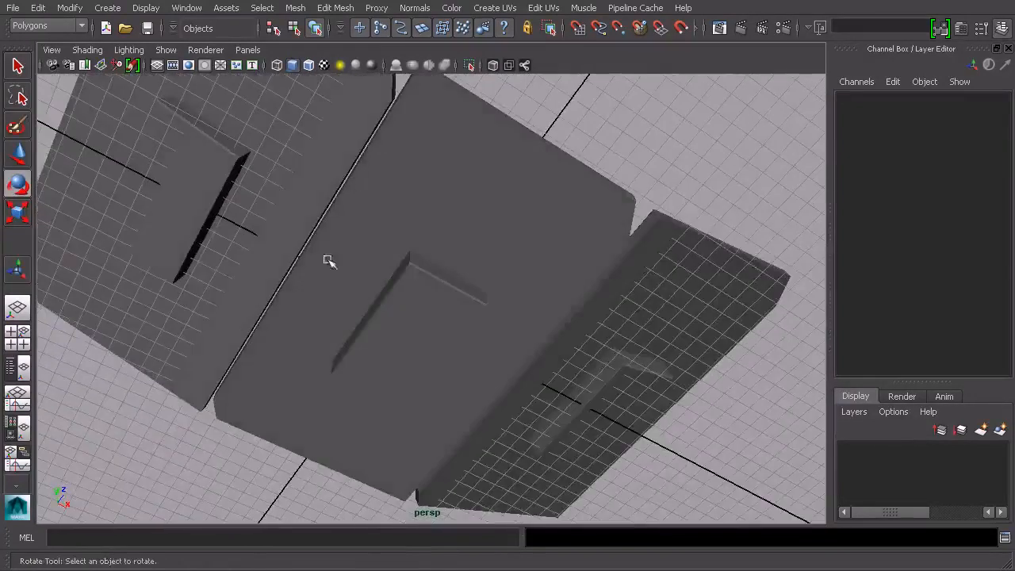
{"action": "left_click_drag", "start_coordinate": [423, 207], "coordinate": [408, 258], "text": "alt"}
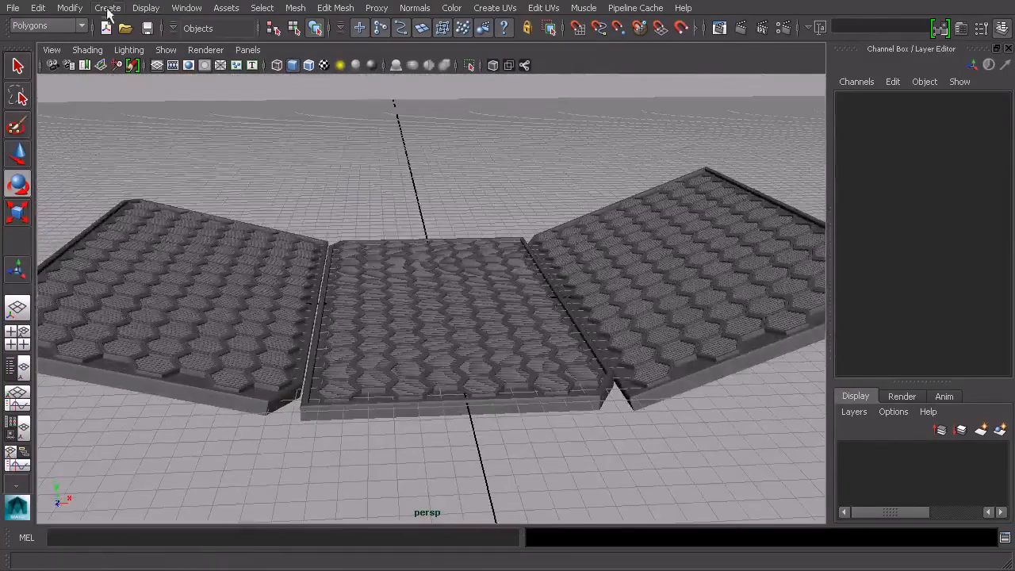
{"action": "left_click", "coordinate": [109, 9]}
{"action": "mouse_move", "coordinate": [128, 44]}
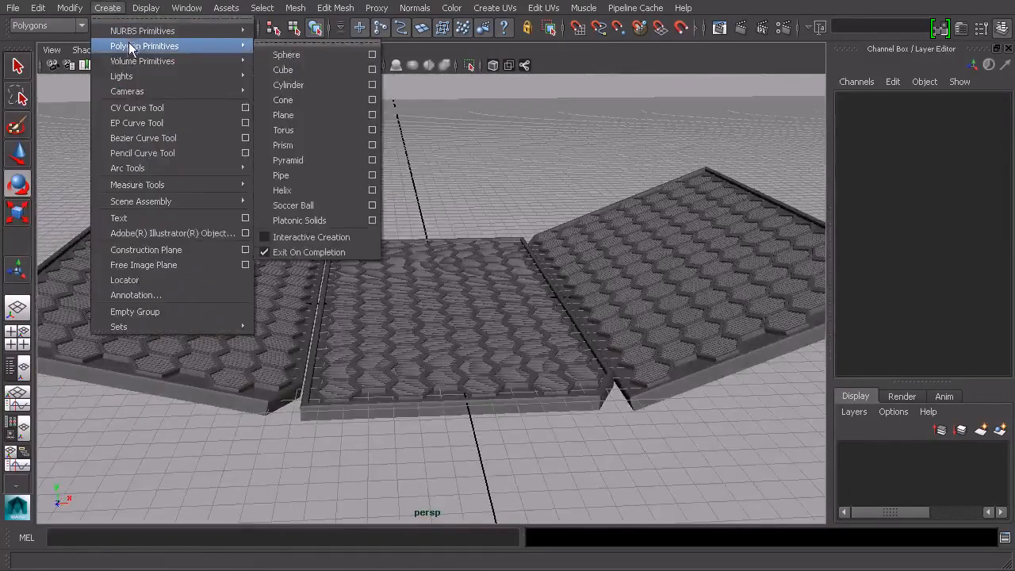
{"action": "left_click", "coordinate": [298, 84]}
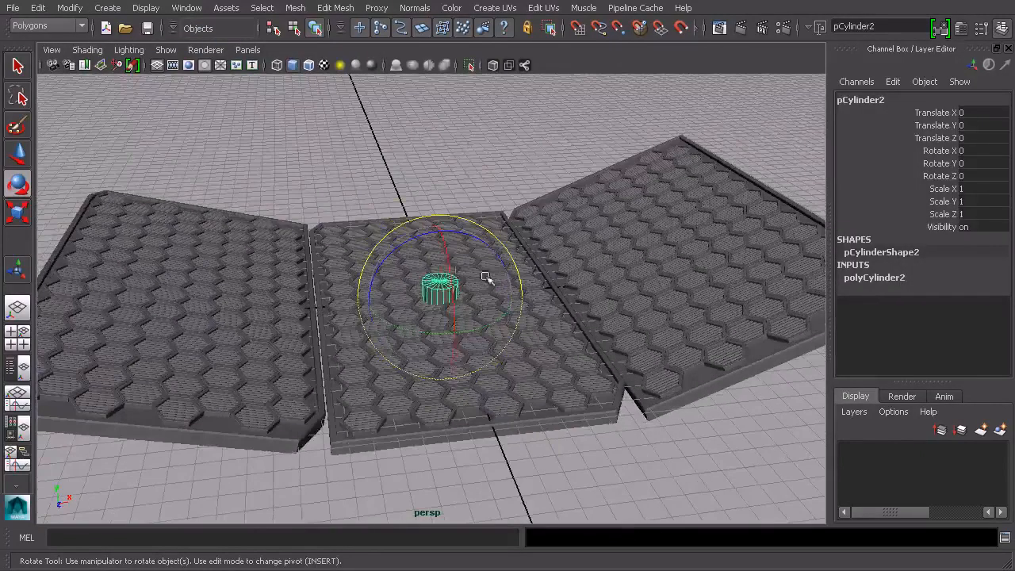
{"action": "left_click_drag", "start_coordinate": [449, 329], "coordinate": [456, 377]}
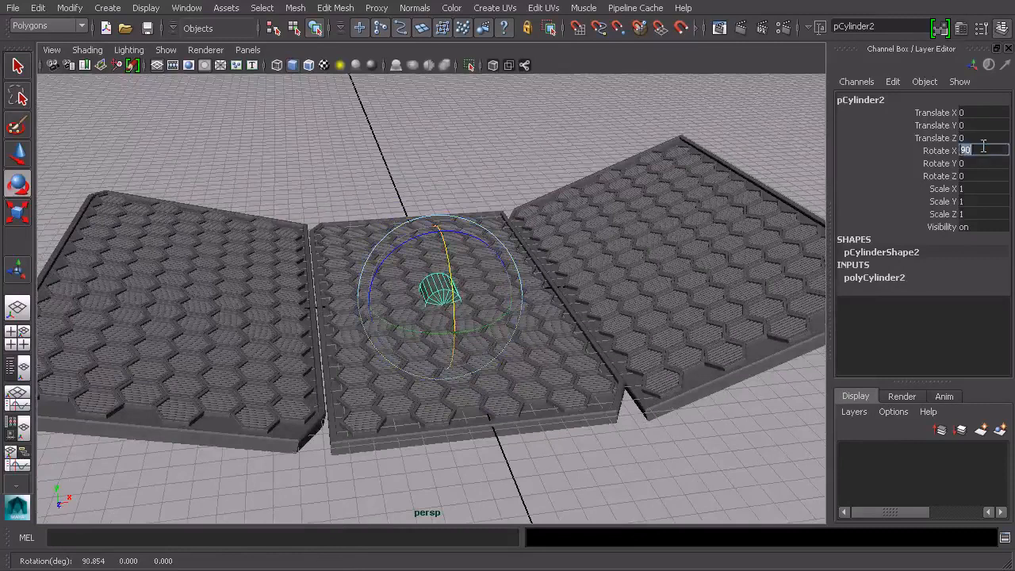
{"action": "key", "text": "Return"}
Step: Scale the cylinder into a thin rod, about 0.173 in X and Z and 7.724 in Y
{"action": "left_click_drag", "start_coordinate": [796, 197], "coordinate": [709, 317], "text": "alt"}
{"action": "key", "text": "r"}
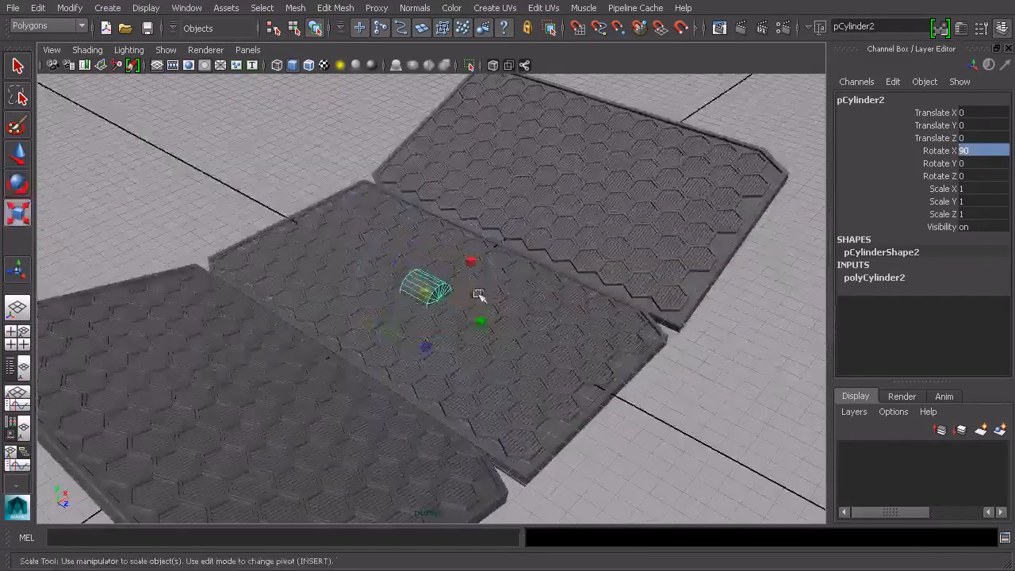
{"action": "left_click_drag", "start_coordinate": [429, 292], "coordinate": [425, 293]}
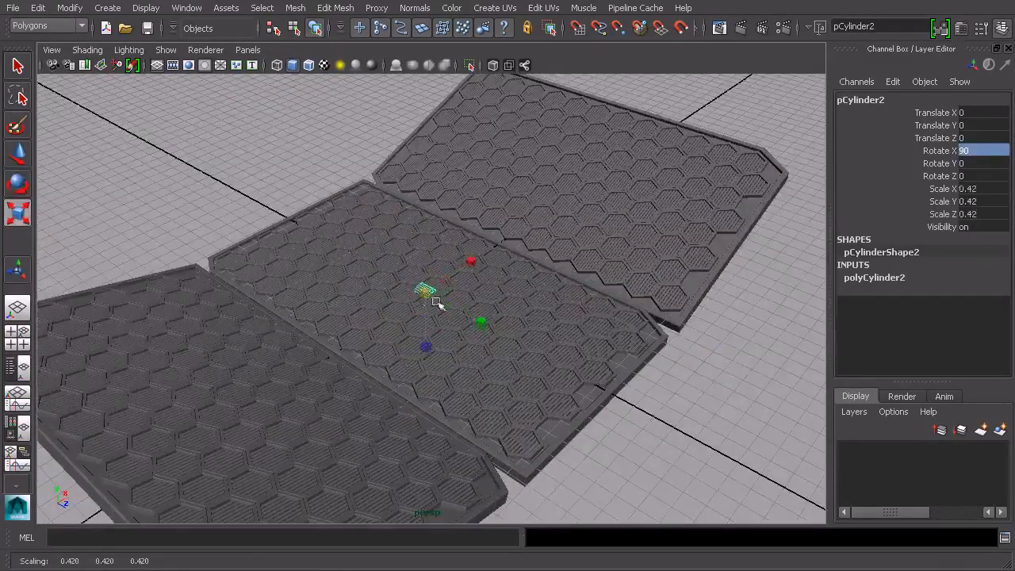
{"action": "left_click_drag", "start_coordinate": [559, 359], "coordinate": [598, 366]}
{"action": "left_click_drag", "start_coordinate": [492, 328], "coordinate": [456, 342]}
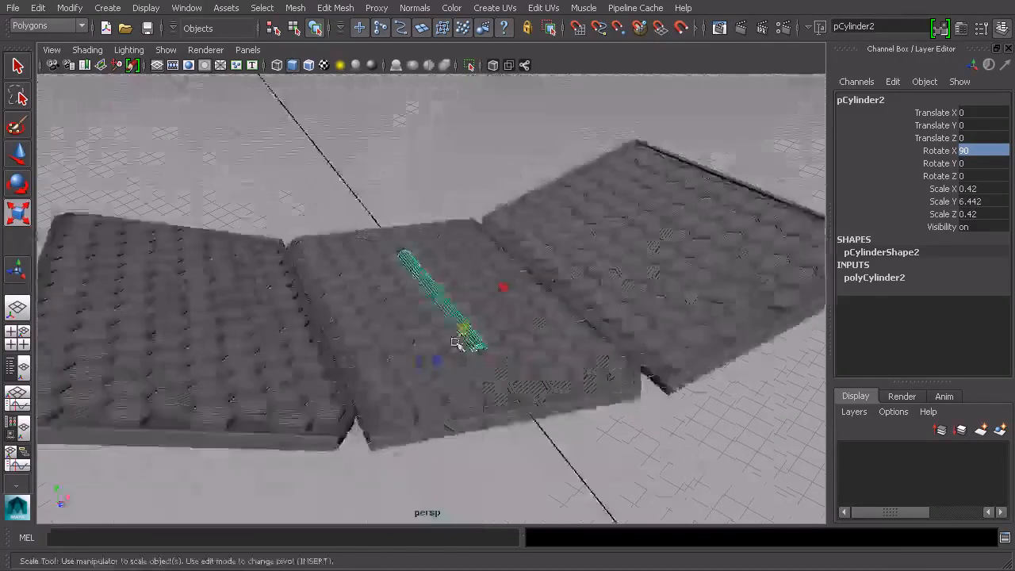
{"action": "left_click_drag", "start_coordinate": [444, 299], "coordinate": [353, 280]}
{"action": "left_click_drag", "start_coordinate": [429, 320], "coordinate": [573, 397], "text": "alt"}
{"action": "left_click_drag", "start_coordinate": [574, 397], "coordinate": [594, 381], "text": "alt"}
Step: Move the rod into the gap between panel2 and the centre panel, at about X -6.843 and Y -0.474, and deselect it
{"action": "key", "text": "w"}
{"action": "left_click_drag", "start_coordinate": [476, 293], "coordinate": [243, 251]}
{"action": "left_click_drag", "start_coordinate": [302, 272], "coordinate": [293, 275], "text": "alt"}
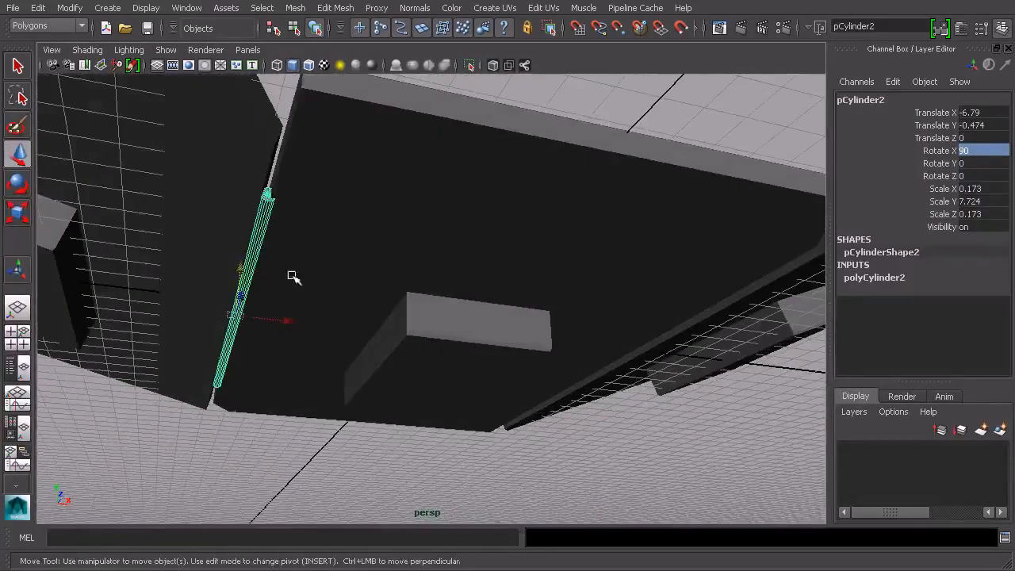
{"action": "left_click_drag", "start_coordinate": [288, 319], "coordinate": [285, 321]}
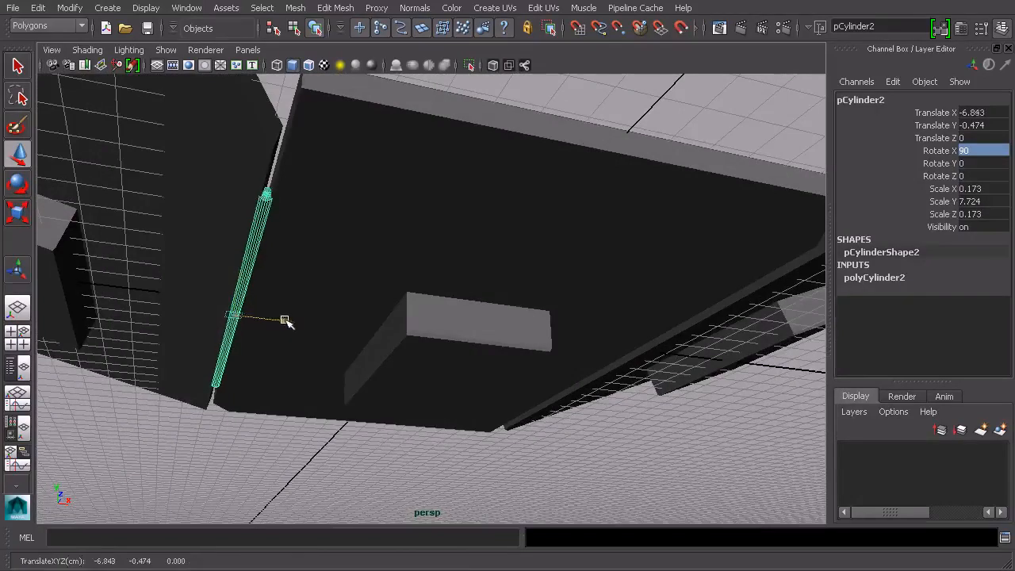
{"action": "left_click", "coordinate": [310, 437]}
Step: Duplicate the rod and move the copy along X to about 6.876 in the gap beside panel1, then deselect it
{"action": "left_click_drag", "start_coordinate": [356, 376], "coordinate": [343, 302], "text": "alt"}
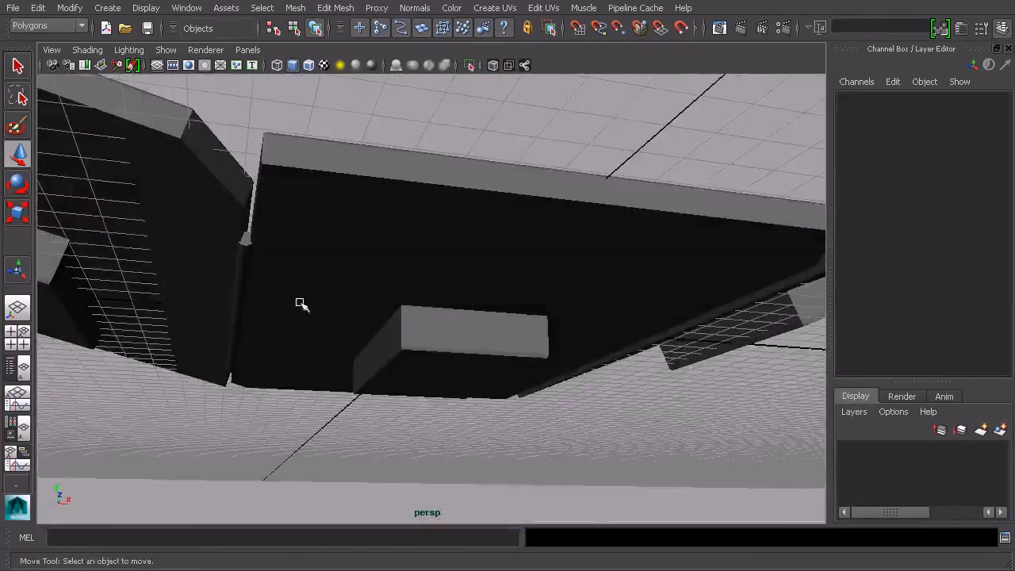
{"action": "left_click_drag", "start_coordinate": [283, 292], "coordinate": [245, 229], "text": "alt"}
{"action": "left_click", "coordinate": [245, 229]}
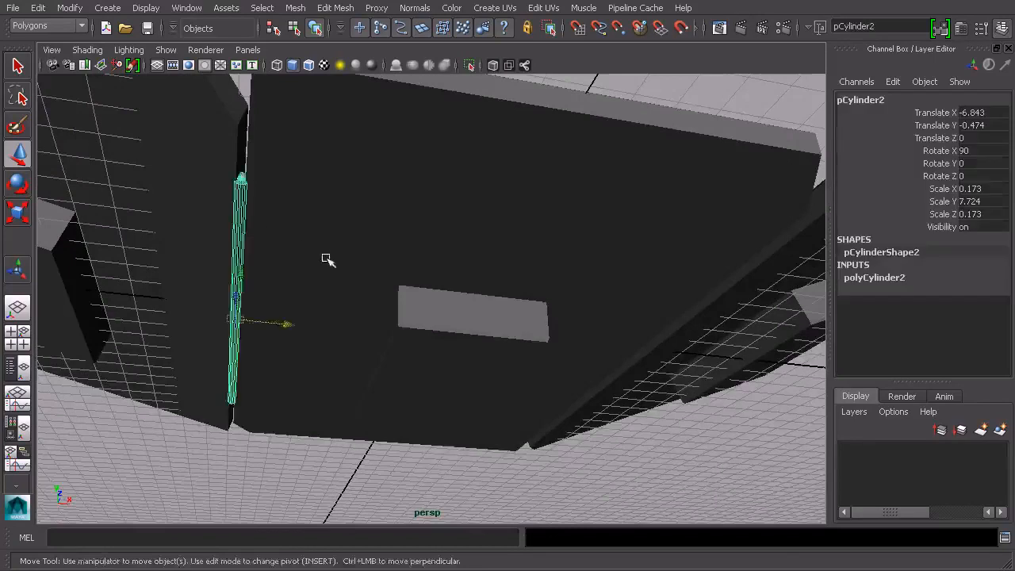
{"action": "scroll", "coordinate": [321, 256], "scroll_direction": "up", "scroll_amount": 3}
{"action": "key", "text": "ctrl+d"}
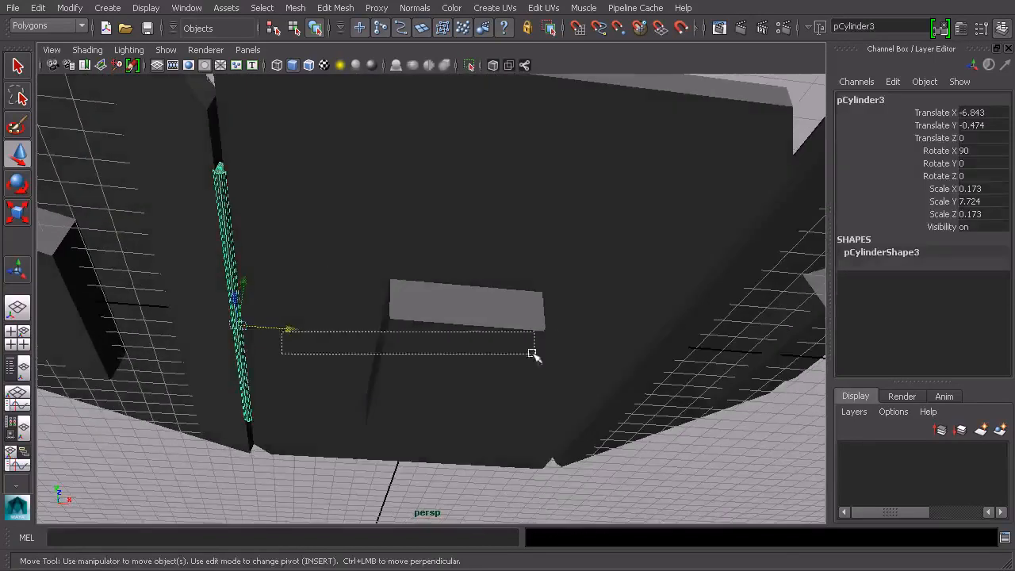
{"action": "left_click_drag", "start_coordinate": [287, 330], "coordinate": [617, 331]}
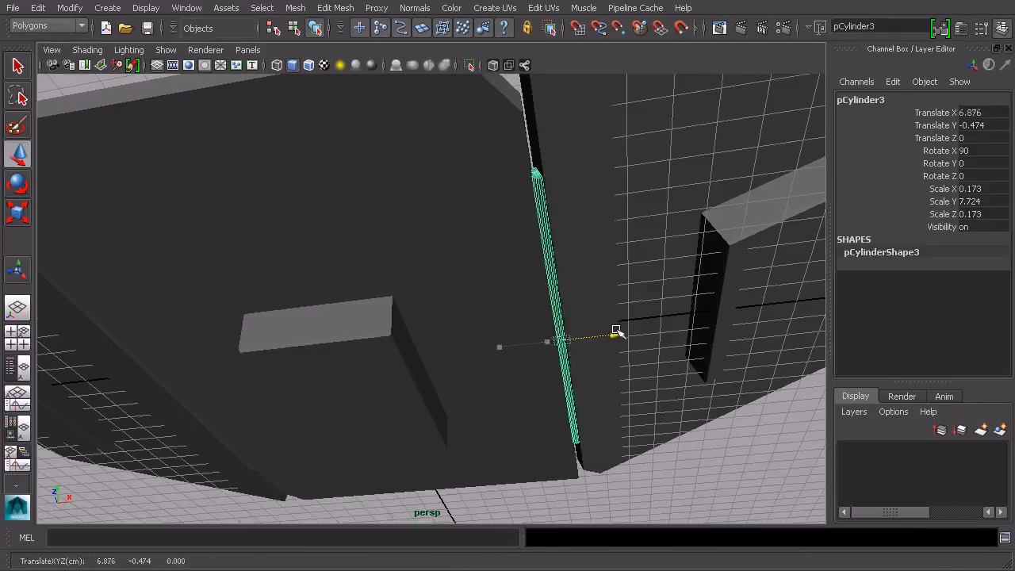
{"action": "left_click", "coordinate": [720, 476]}
Step: Open the Outliner and move its window aside to keep the panels in view
{"action": "left_click_drag", "start_coordinate": [711, 427], "coordinate": [616, 333], "text": "alt"}
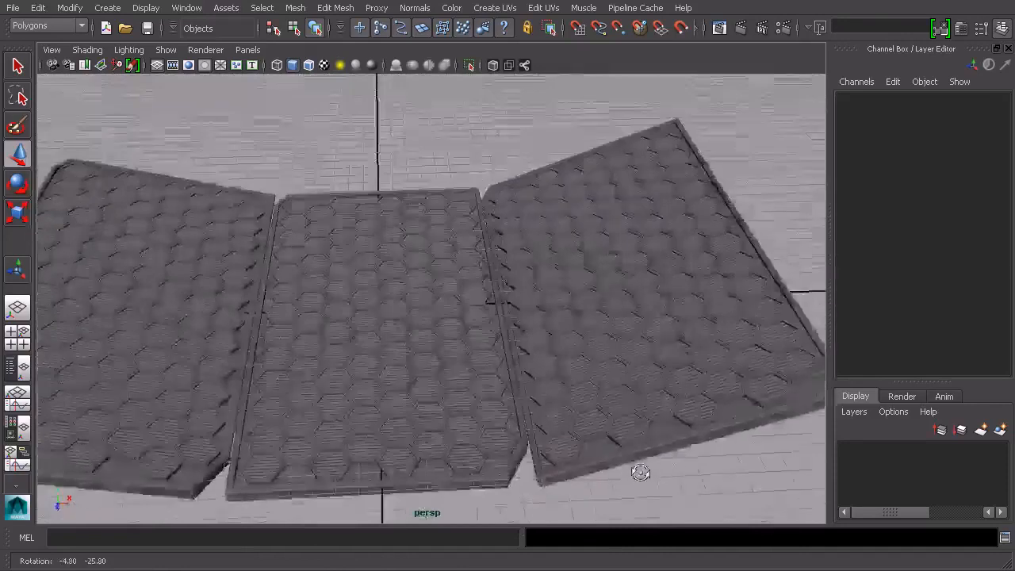
{"action": "left_click_drag", "start_coordinate": [641, 469], "coordinate": [647, 495], "text": "alt"}
{"action": "left_click_drag", "start_coordinate": [560, 292], "coordinate": [341, 228], "text": "alt"}
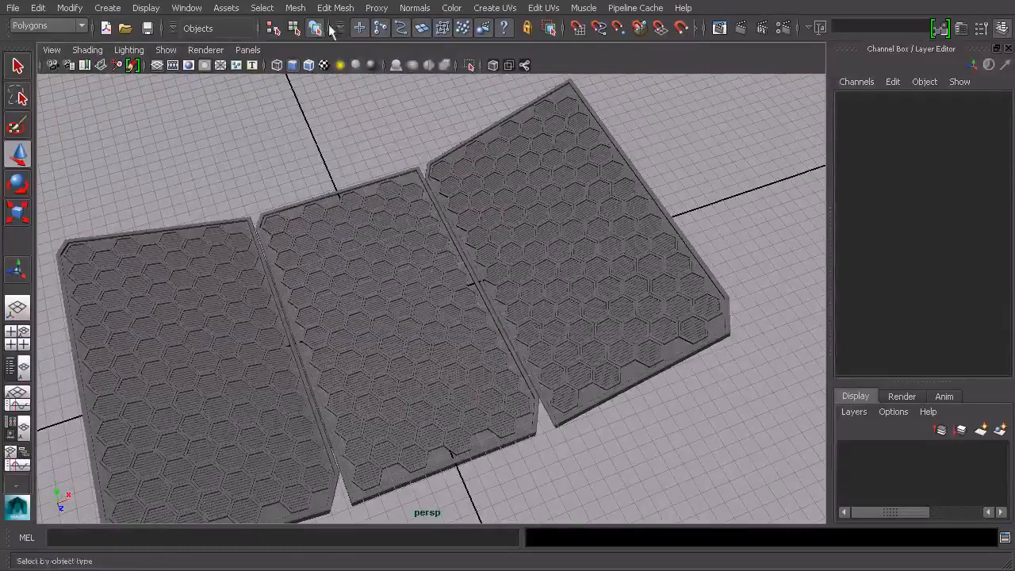
{"action": "left_click", "coordinate": [187, 8]}
{"action": "left_click", "coordinate": [203, 119]}
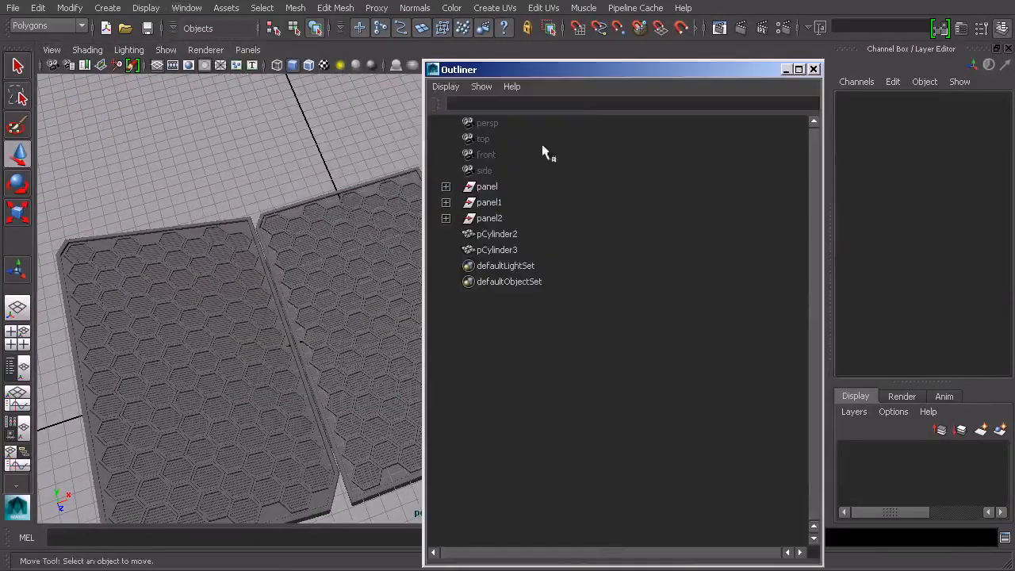
{"action": "left_click_drag", "start_coordinate": [580, 70], "coordinate": [743, 39]}
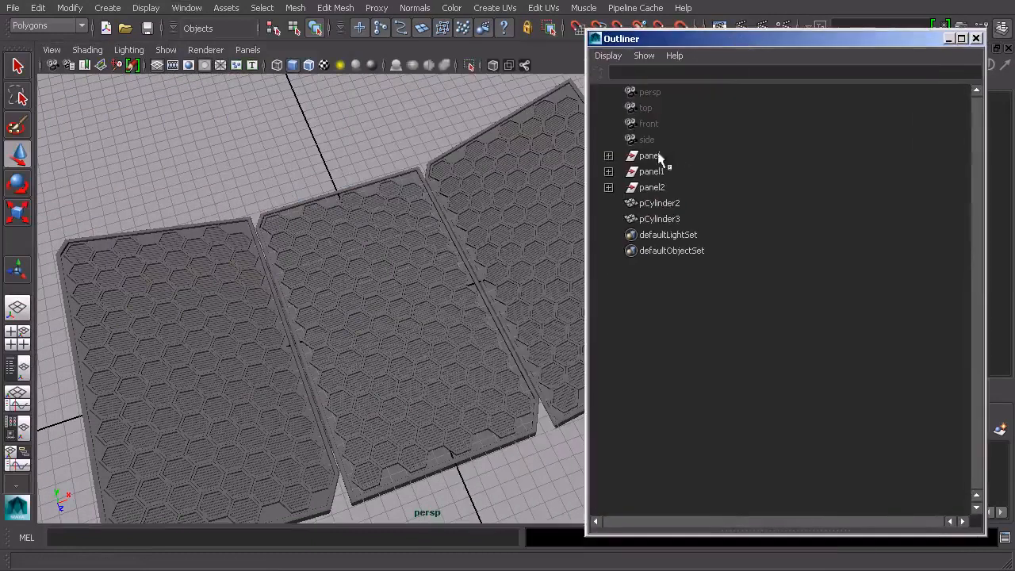
Step: Group pCylinder2, pCylinder3, panel, panel1 and panel2 together
{"action": "left_click", "coordinate": [661, 204]}
{"action": "left_click", "coordinate": [660, 217]}
{"action": "left_click", "coordinate": [662, 204], "text": "ctrl"}
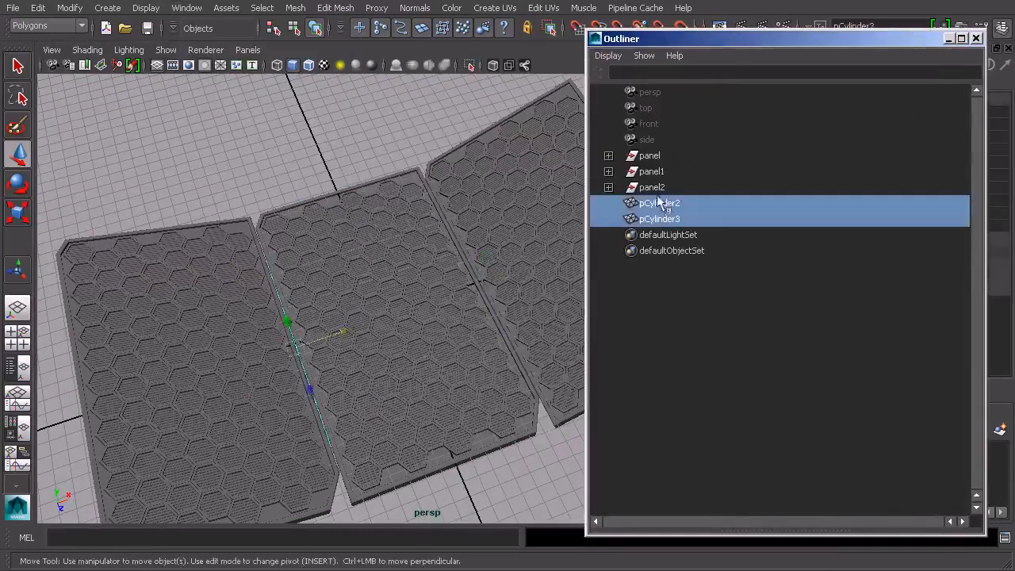
{"action": "left_click", "coordinate": [654, 185], "text": "ctrl"}
{"action": "left_click", "coordinate": [652, 171], "text": "ctrl"}
{"action": "left_click", "coordinate": [652, 155], "text": "ctrl"}
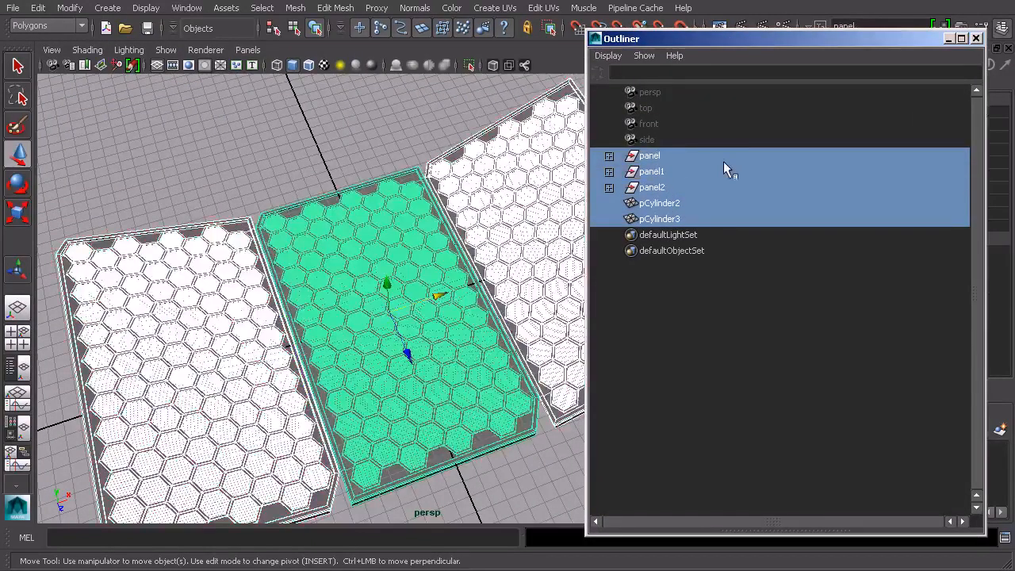
{"action": "key", "text": "ctrl+g"}
Step: Check the new group's contents, rename the group LG_Panel_GRP and close the Outliner
{"action": "left_click", "coordinate": [609, 156]}
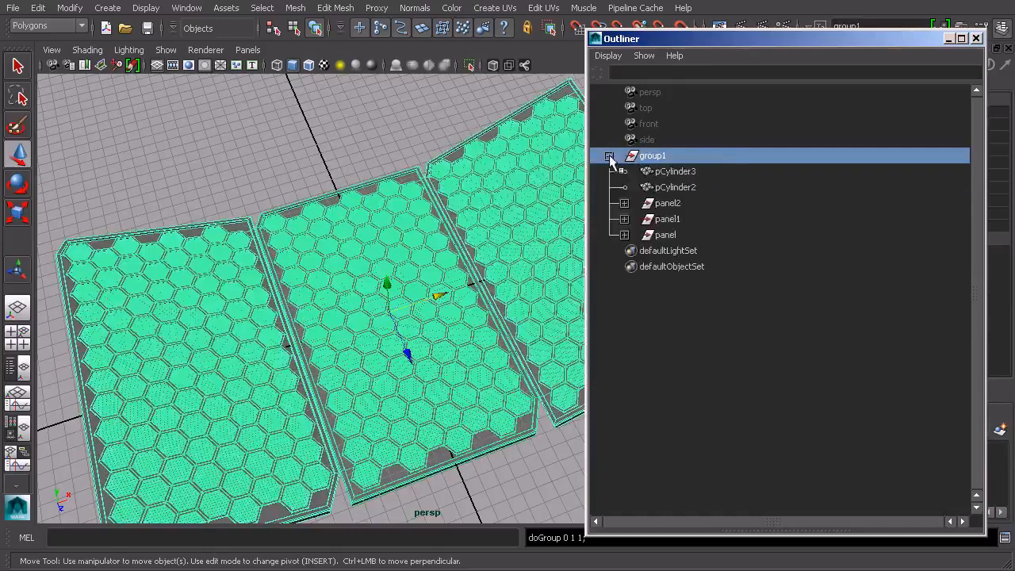
{"action": "left_click", "coordinate": [609, 156]}
{"action": "double_click", "coordinate": [663, 156]}
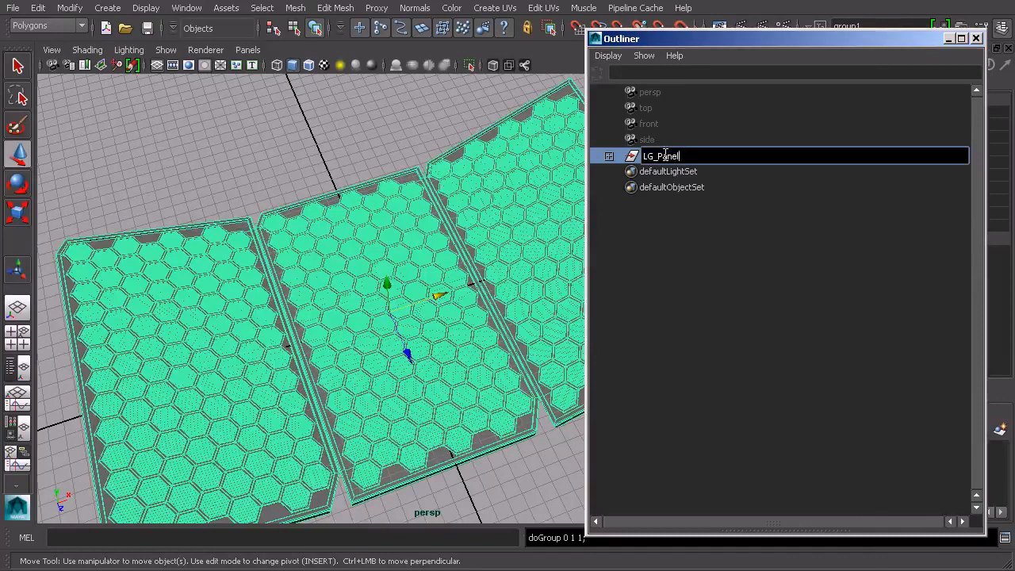
{"action": "key", "text": "Return"}
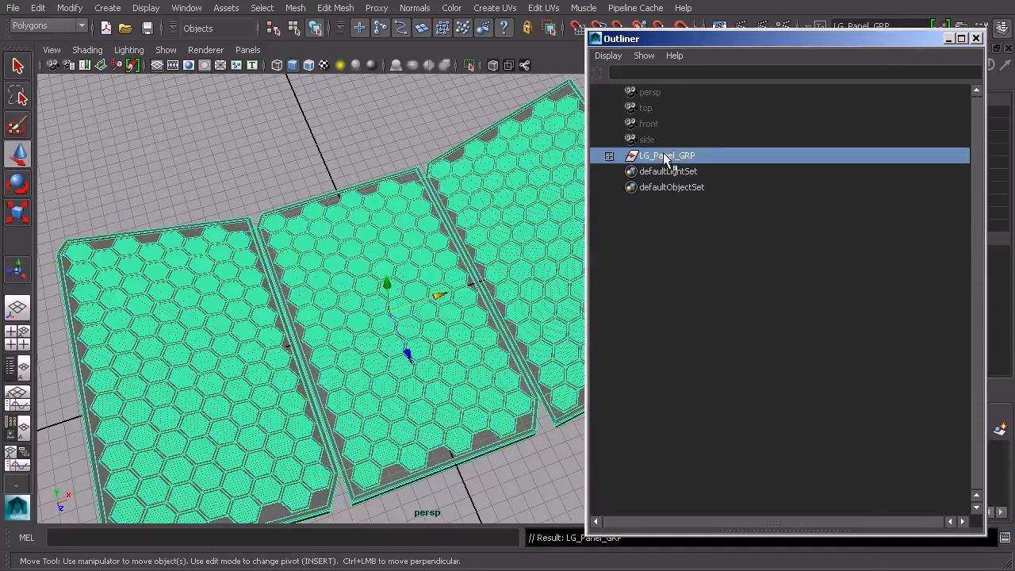
{"action": "left_click", "coordinate": [977, 38]}
Step: Raise LG_Panel_GRP to about 18.476 in Y, rotate it about 20.3 degrees around X, and clear the selection
{"action": "left_click_drag", "start_coordinate": [433, 337], "coordinate": [383, 199], "text": "alt"}
{"action": "scroll", "coordinate": [473, 272], "scroll_direction": "down", "scroll_amount": 5}
{"action": "left_click_drag", "start_coordinate": [473, 272], "coordinate": [425, 143], "text": "alt"}
{"action": "mouse_move", "coordinate": [497, 208]}
{"action": "left_mouse_down", "text": "alt"}
{"action": "mouse_move", "coordinate": [499, 182]}
{"action": "mouse_move", "coordinate": [498, 195]}
{"action": "left_mouse_up", "text": "alt"}
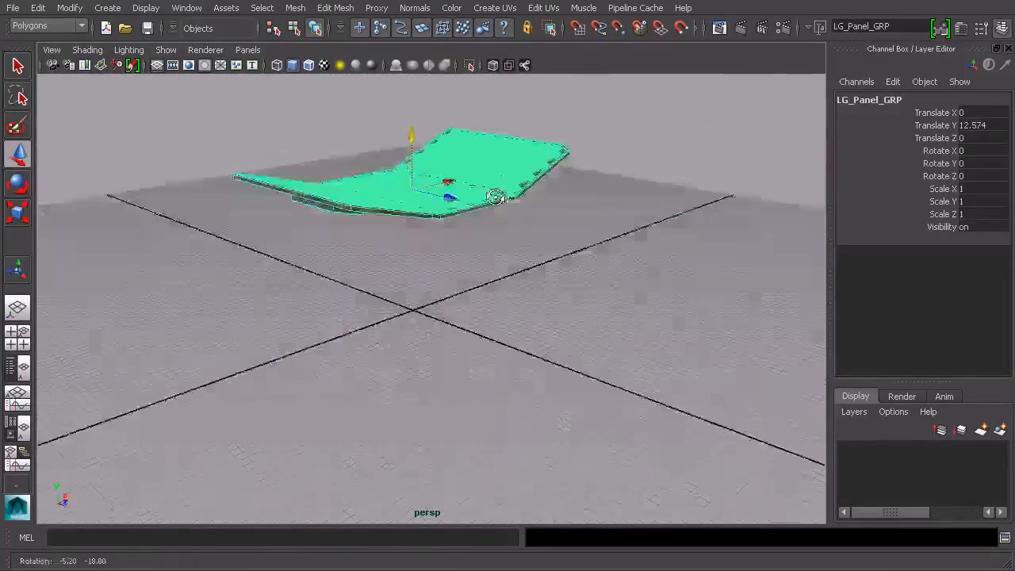
{"action": "middle_click_drag", "start_coordinate": [498, 195], "coordinate": [501, 227], "text": "alt"}
{"action": "left_click_drag", "start_coordinate": [413, 167], "coordinate": [454, 199]}
{"action": "key", "text": "e"}
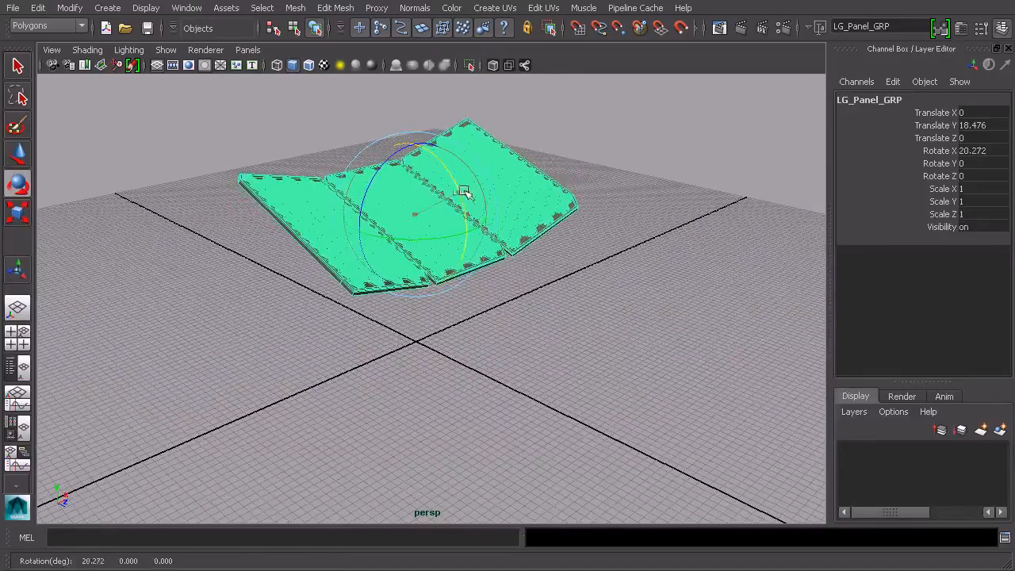
{"action": "left_click", "coordinate": [641, 254]}
Step: Examine the raised, tilted three-panel assembly above the grid from several angles and distances
{"action": "left_click_drag", "start_coordinate": [642, 253], "coordinate": [614, 309], "text": "alt"}
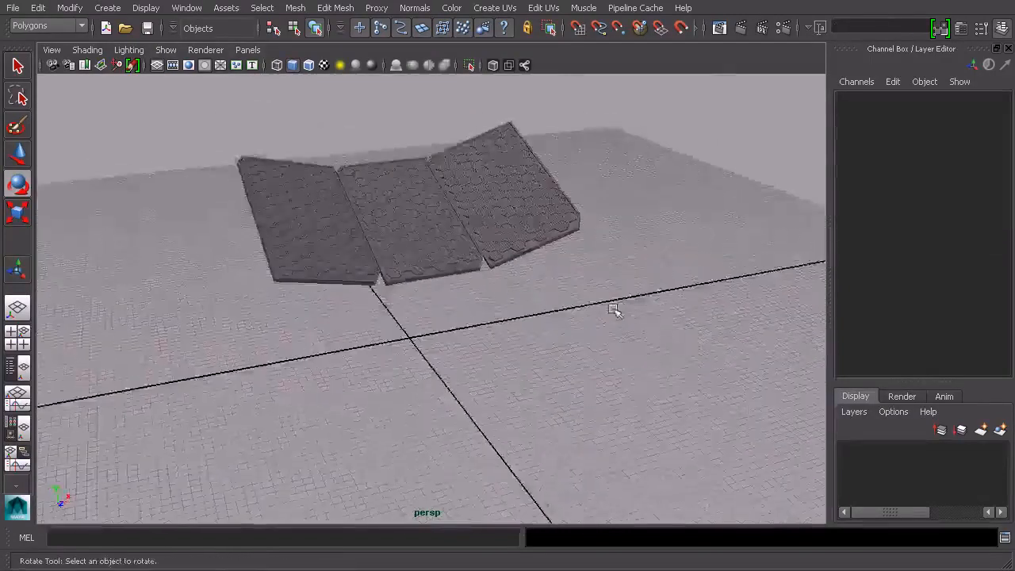
{"action": "scroll", "coordinate": [611, 309], "scroll_direction": "up", "scroll_amount": 5}
{"action": "middle_click_drag", "start_coordinate": [582, 296], "coordinate": [610, 389], "text": "alt"}
{"action": "left_click_drag", "start_coordinate": [610, 389], "coordinate": [583, 383], "text": "alt"}
{"action": "scroll", "coordinate": [641, 377], "scroll_direction": "down", "scroll_amount": 4}
{"action": "left_click_drag", "start_coordinate": [408, 256], "coordinate": [472, 260], "text": "alt"}
{"action": "left_click_drag", "start_coordinate": [560, 272], "coordinate": [455, 273], "text": "alt"}
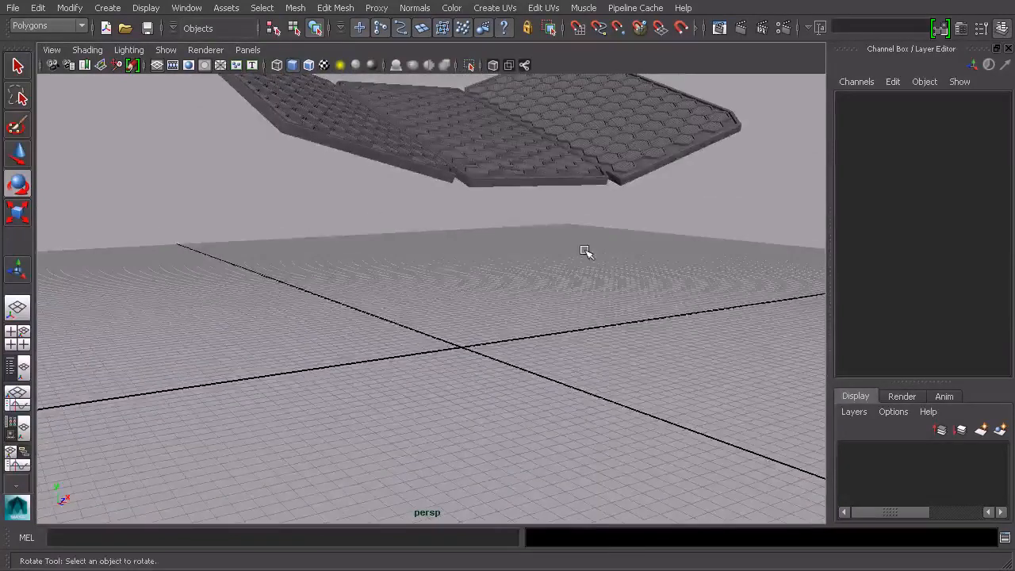